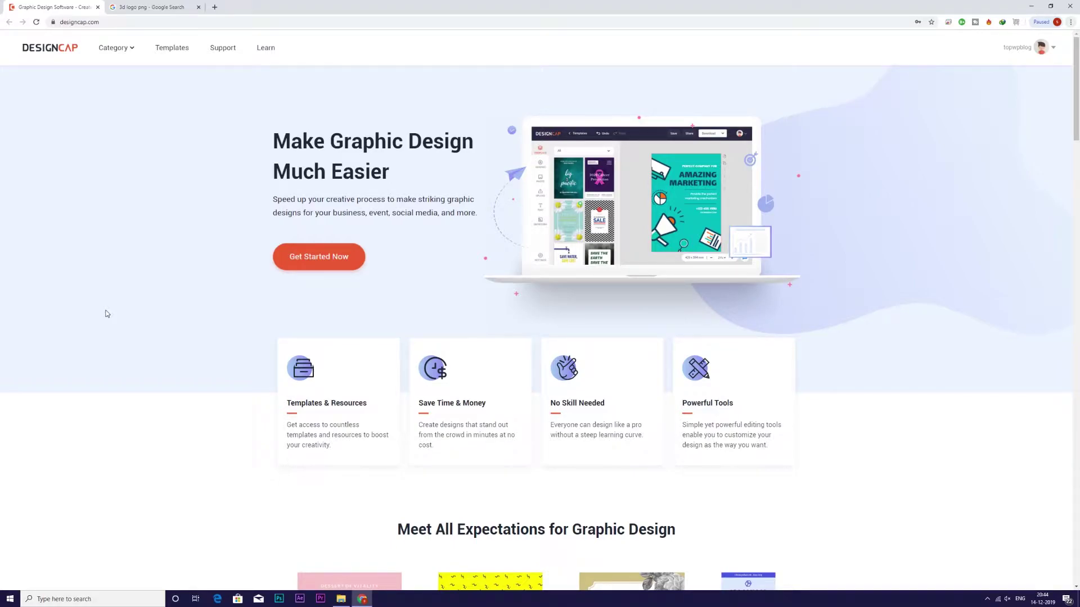
Scroll down the home page to the Logo design type and go to its templates page
scroll(107, 314, "down", 8)
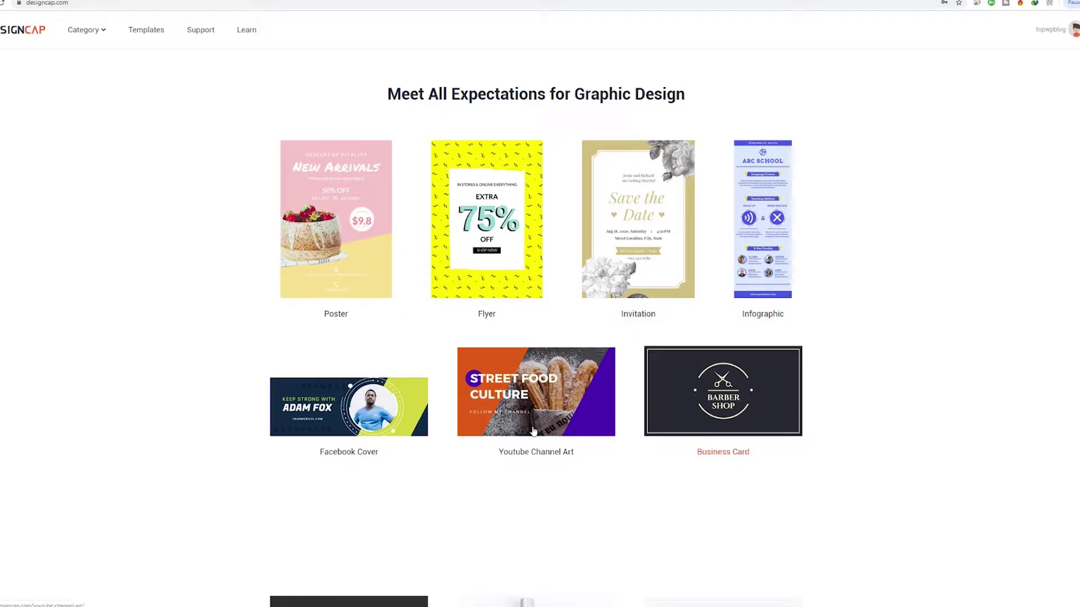
scroll(345, 429, "down", 5)
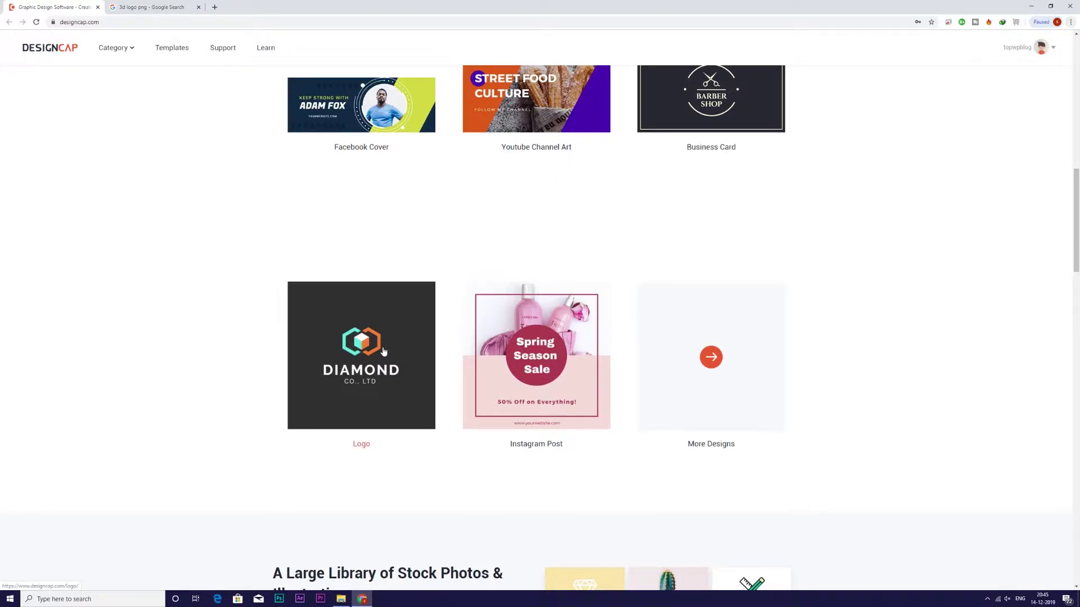
left_click(364, 375)
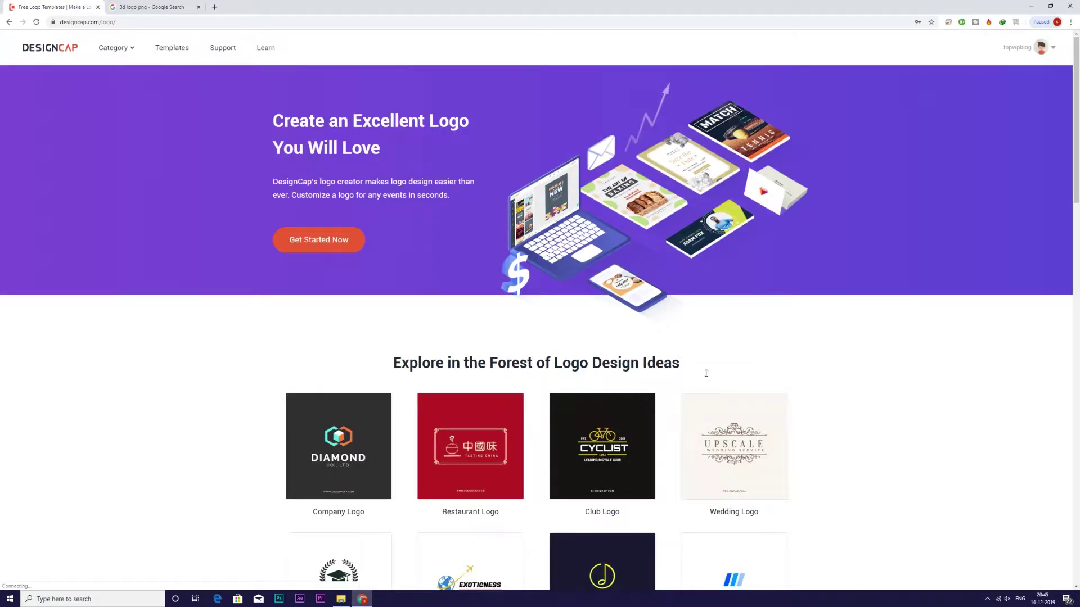
Launch the editor via See All Designs, with a blank 500 x 500 px logo canvas
scroll(787, 375, "down", 2)
scroll(877, 379, "down", 2)
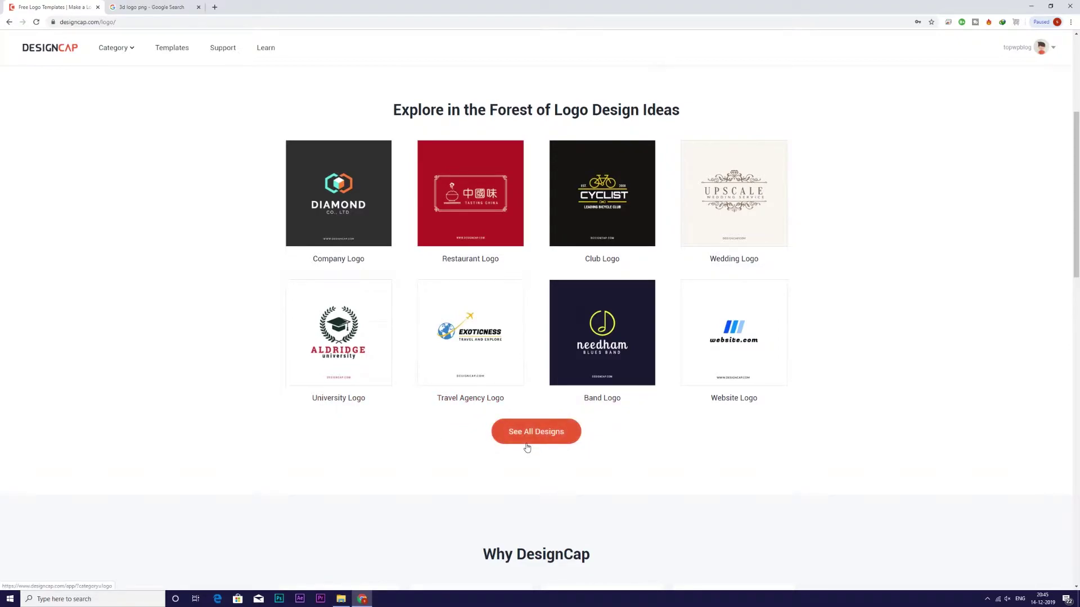
left_click(527, 448)
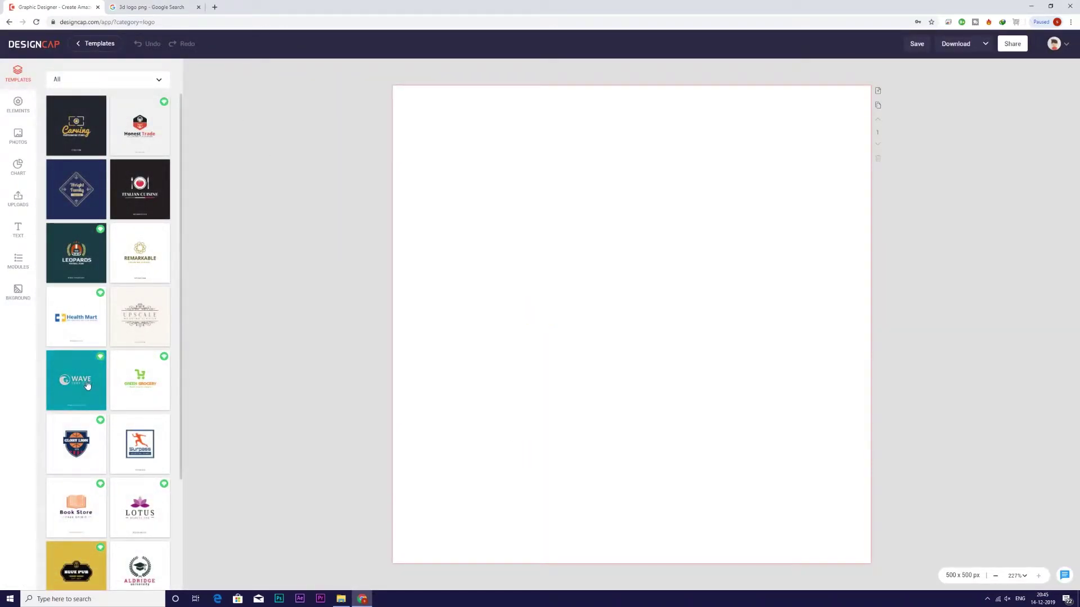
Filter templates to the Food category and apply the Bradley Bakery template
scroll(76, 349, "down", 2)
scroll(84, 332, "up", 2)
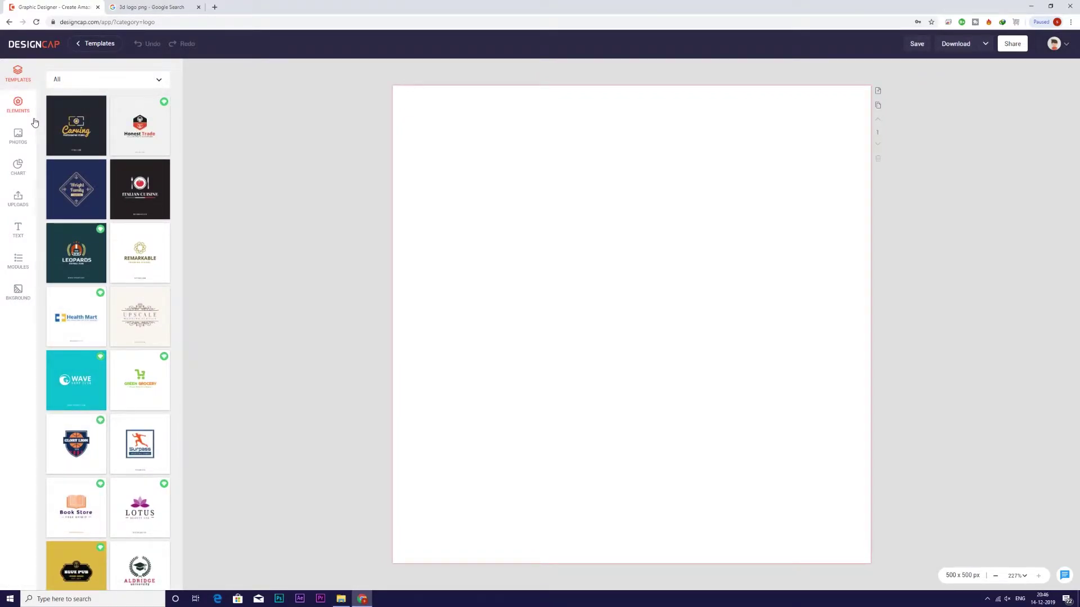
left_click(134, 79)
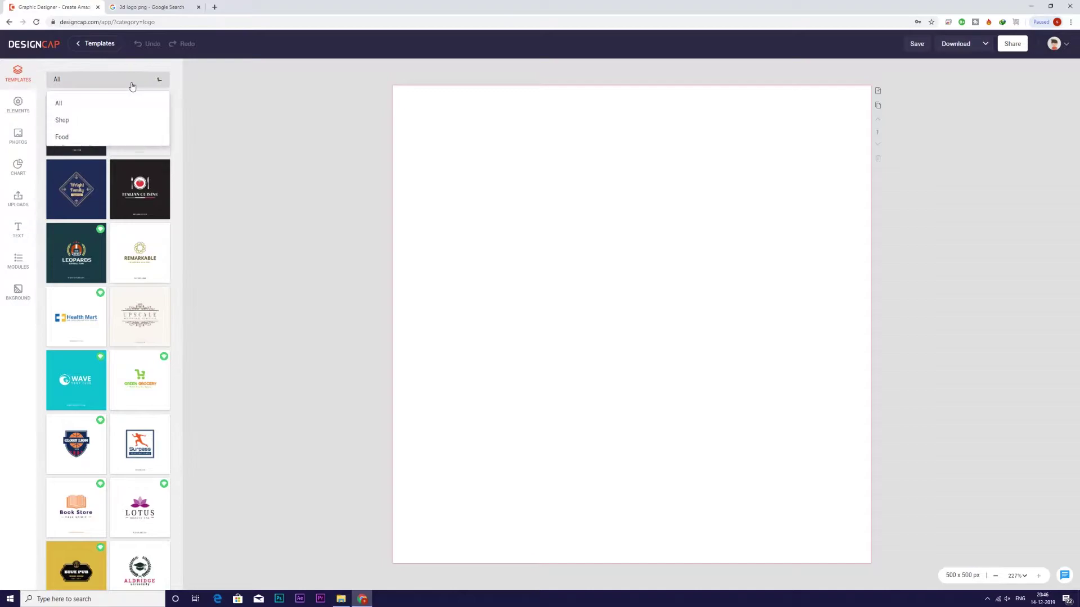
left_click(82, 137)
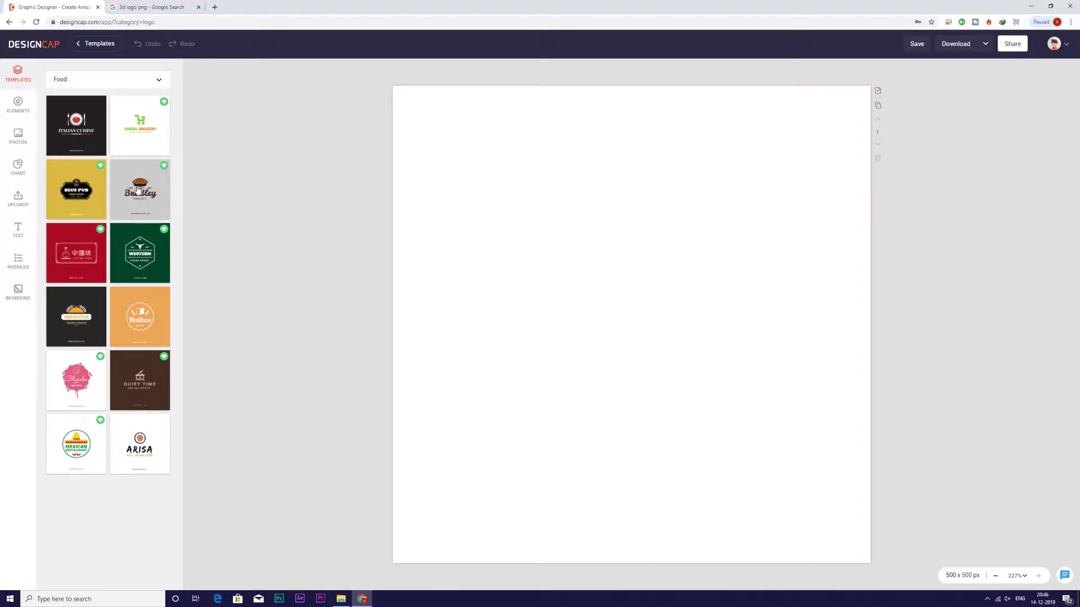
left_click(139, 190)
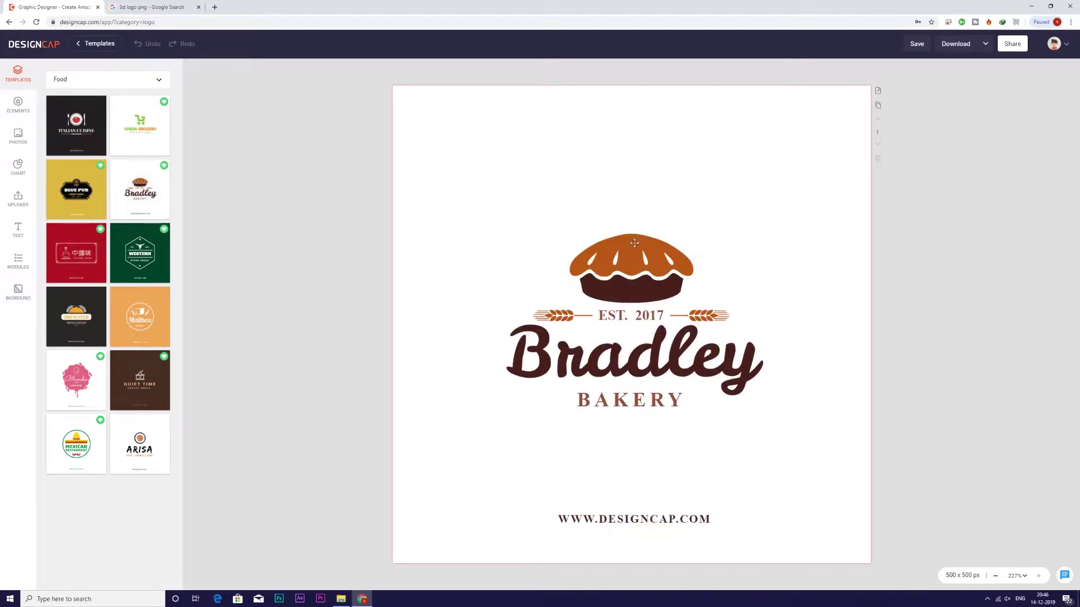
left_click(642, 260)
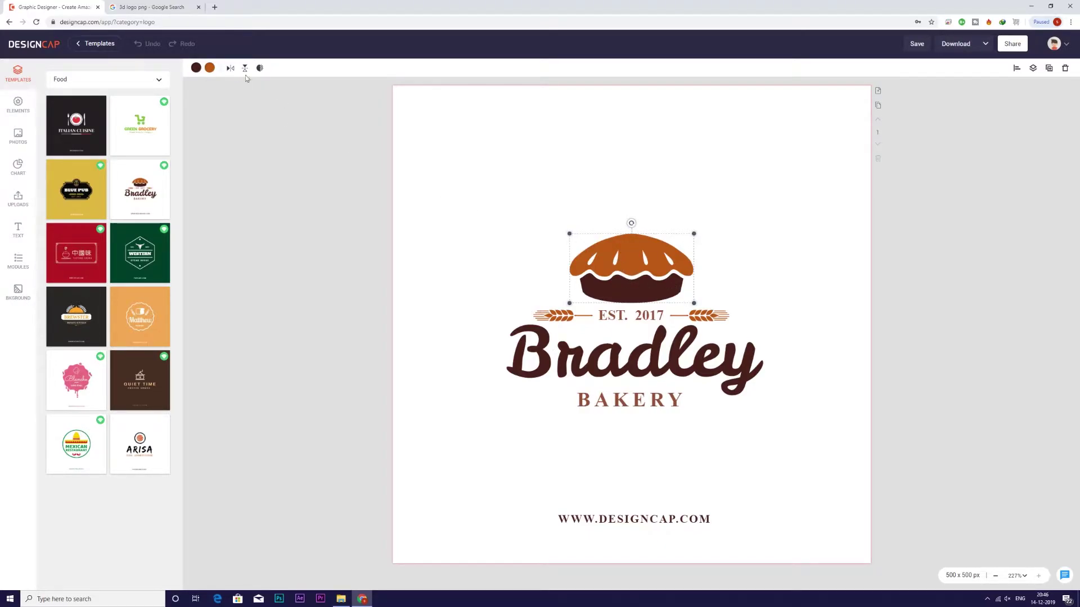
Change the pie graphic's top crust fill from orange to solid purple
left_click(210, 68)
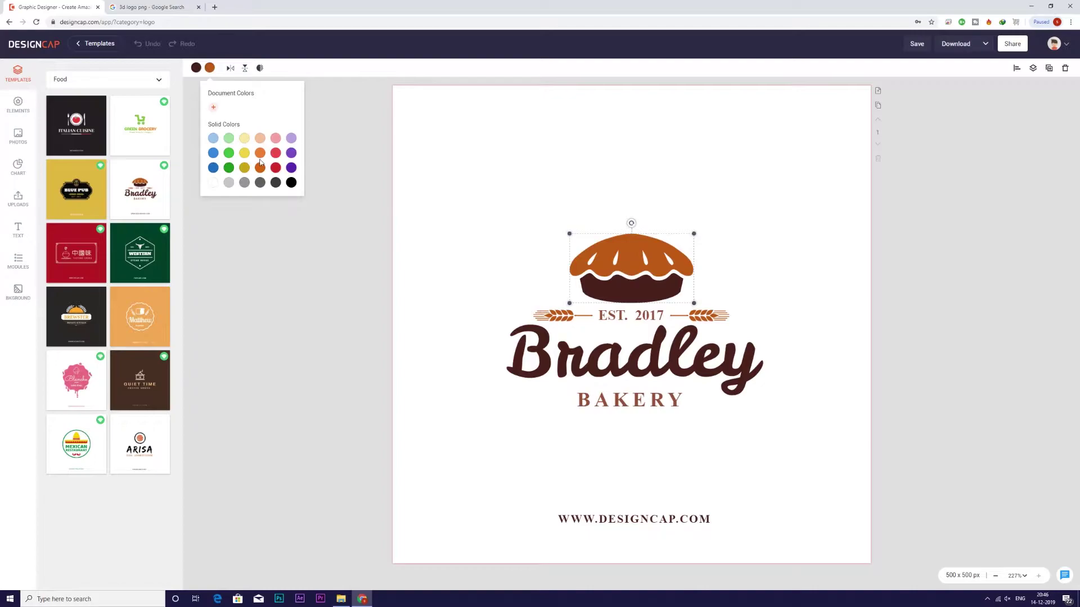
left_click(292, 154)
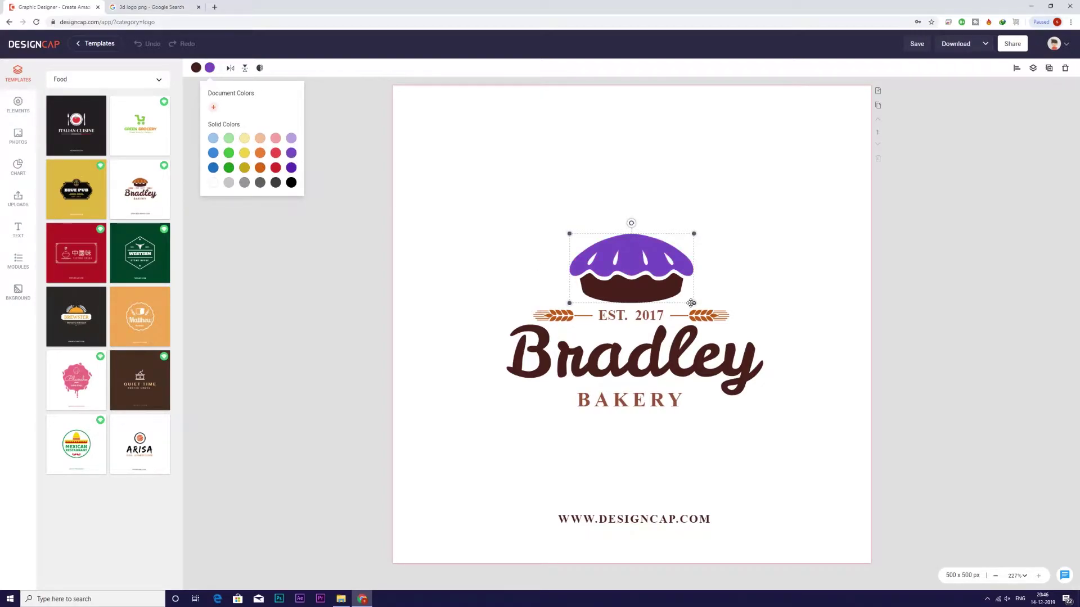
left_click(653, 296)
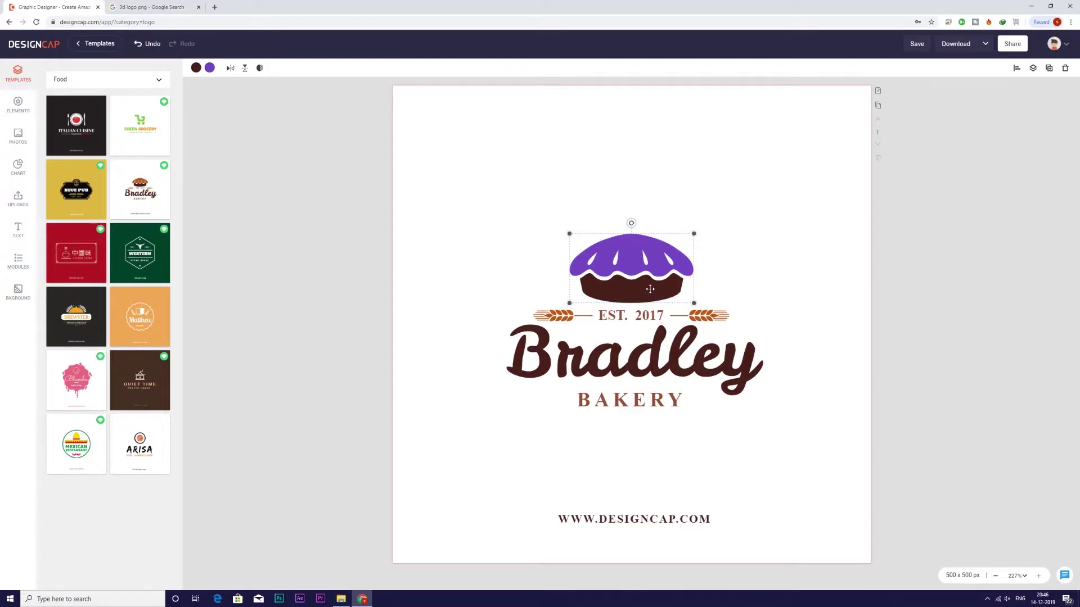
left_click(210, 68)
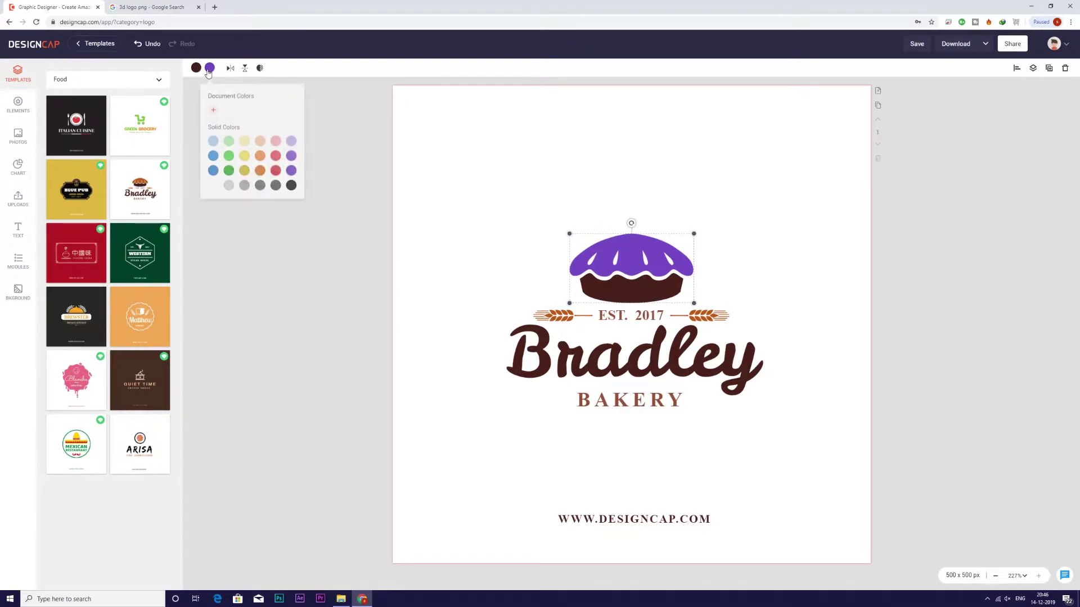
left_click(213, 107)
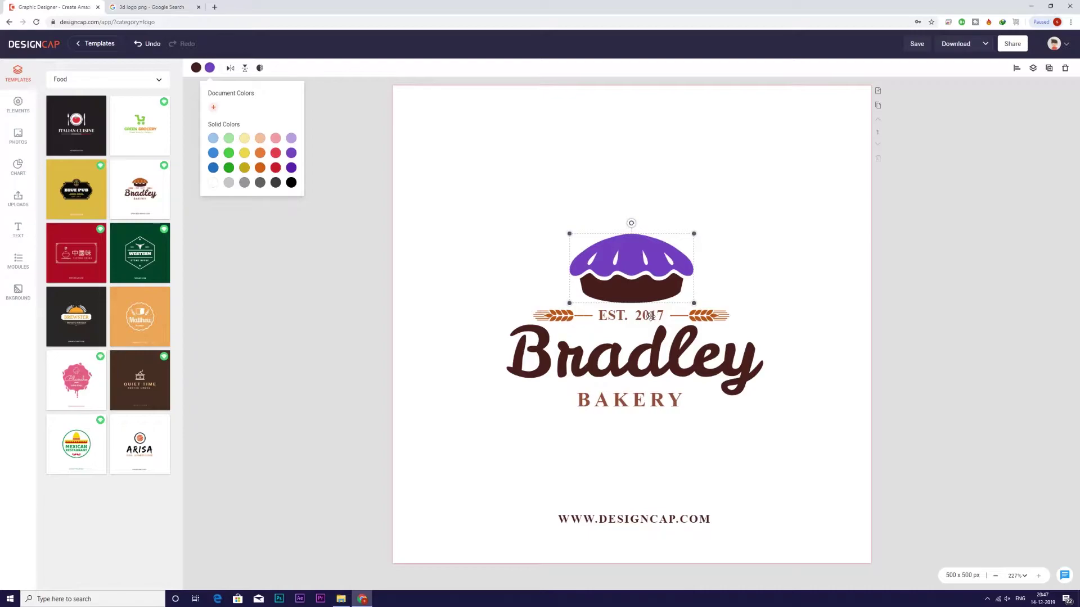
left_click(637, 318)
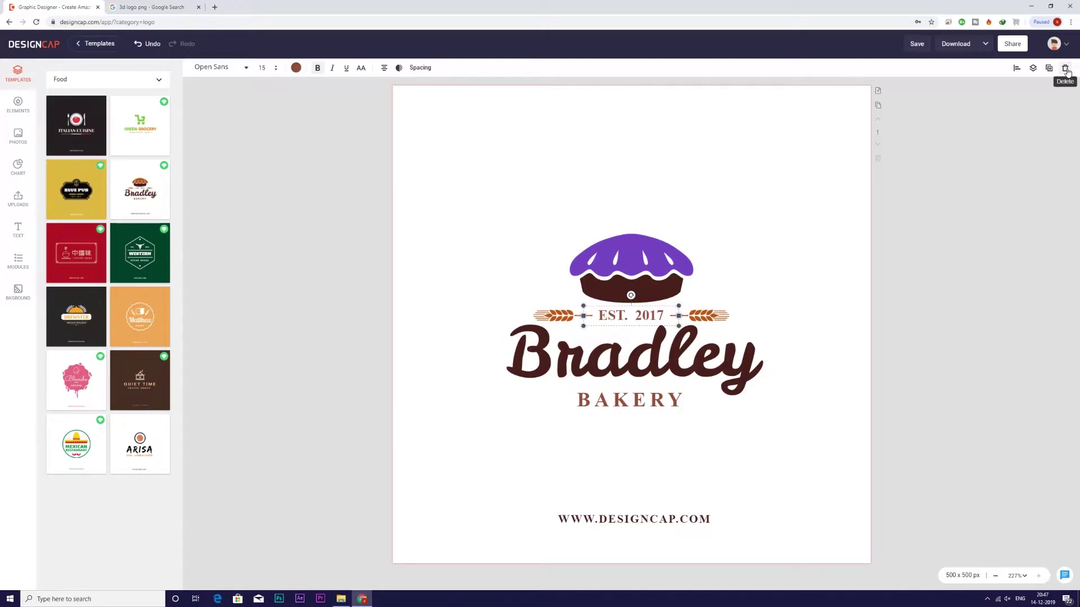
Replace the Bradley wordmark text with GW
left_click(677, 367)
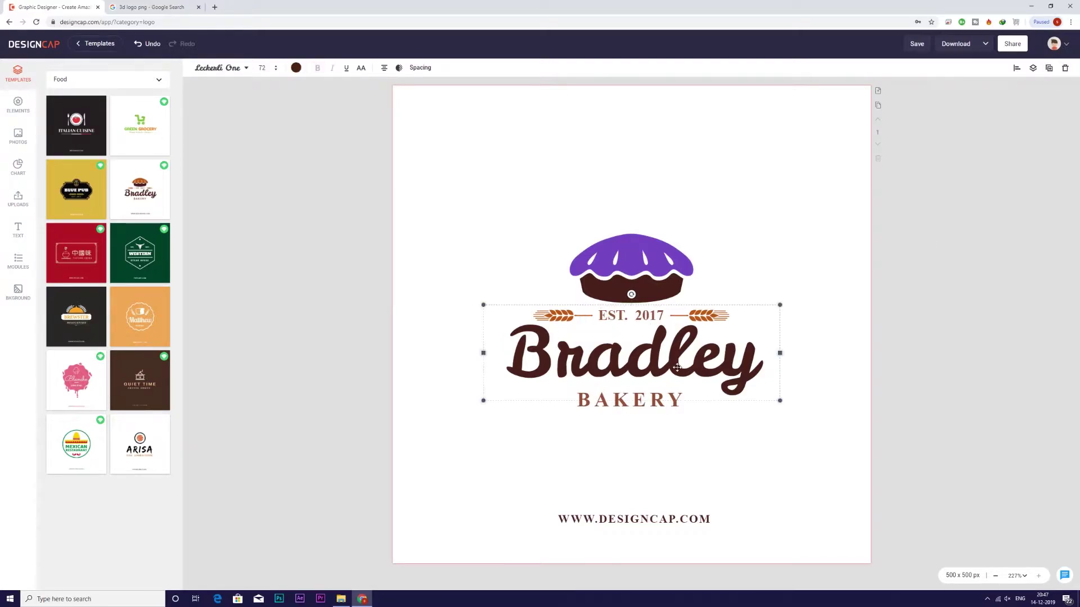
double_click(679, 367)
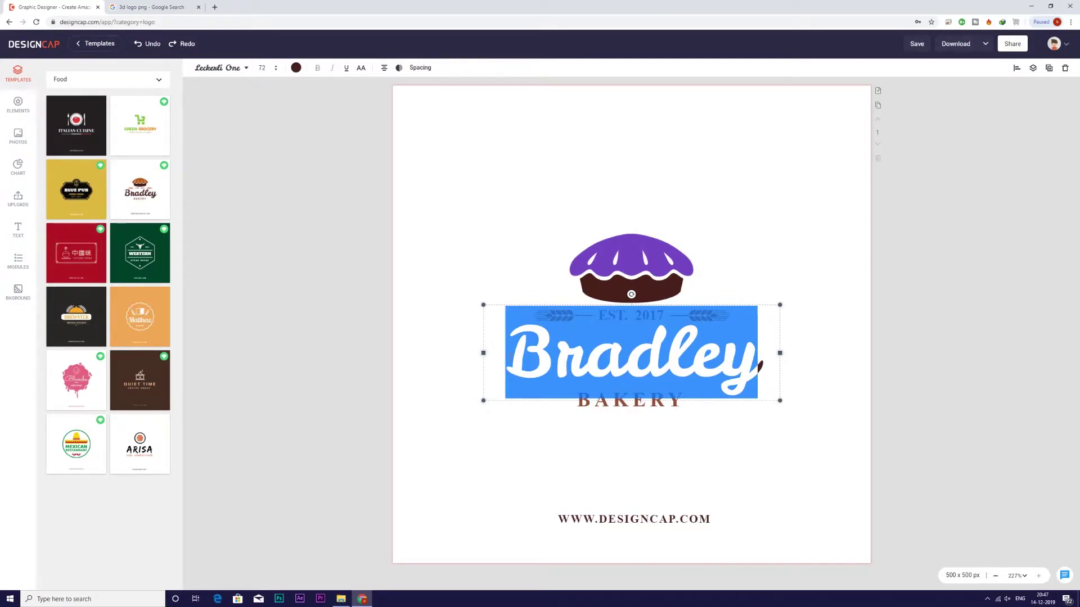
type("GW")
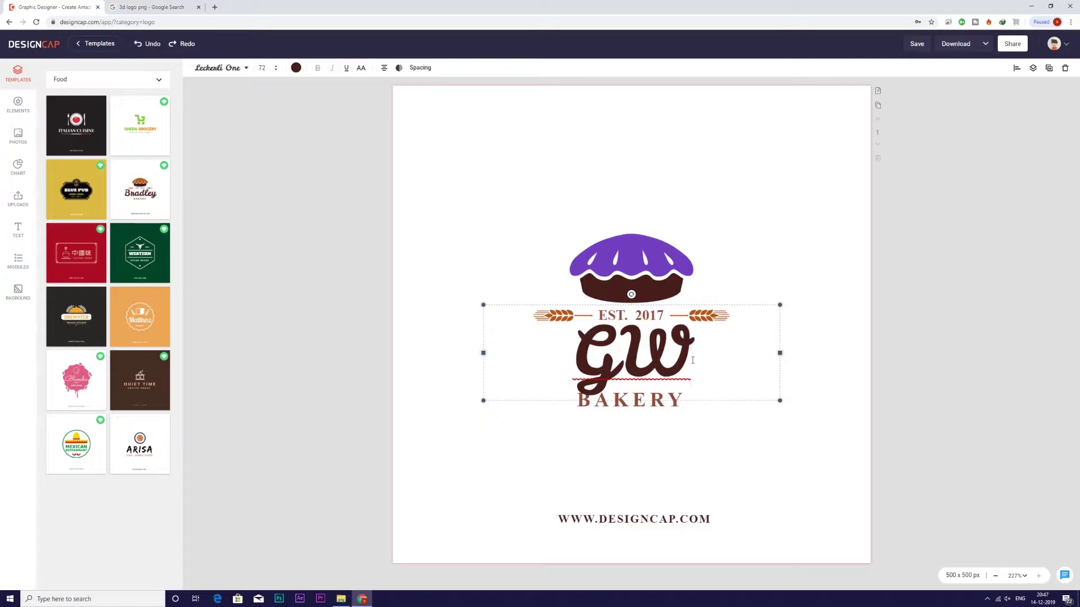
Set the GW wordmark in the Patrick Hand font
left_click_drag(692, 360, 571, 364)
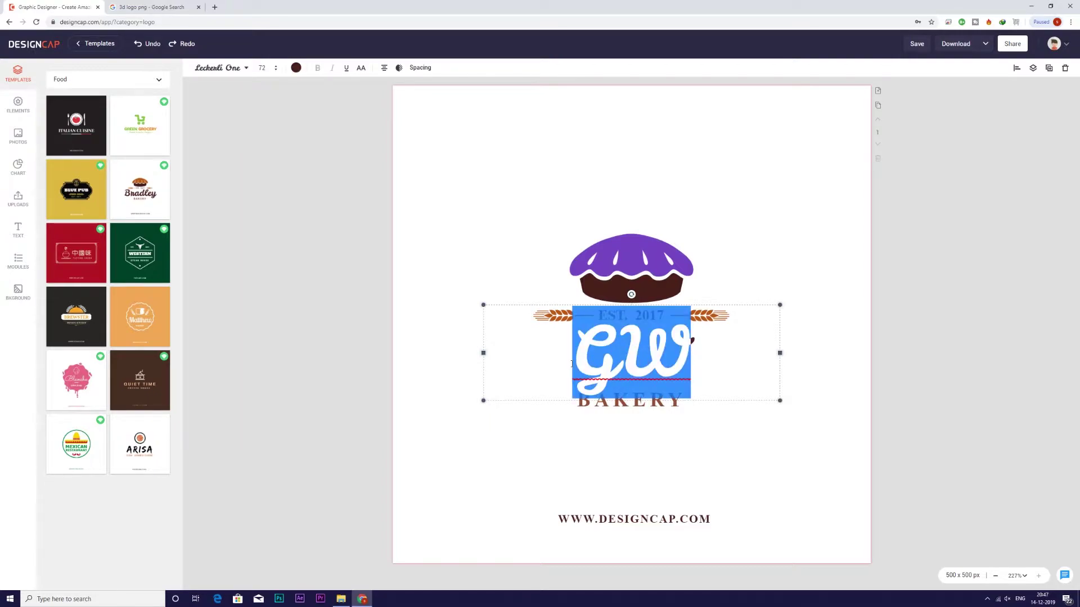
left_click(243, 68)
scroll(247, 214, "down", 5)
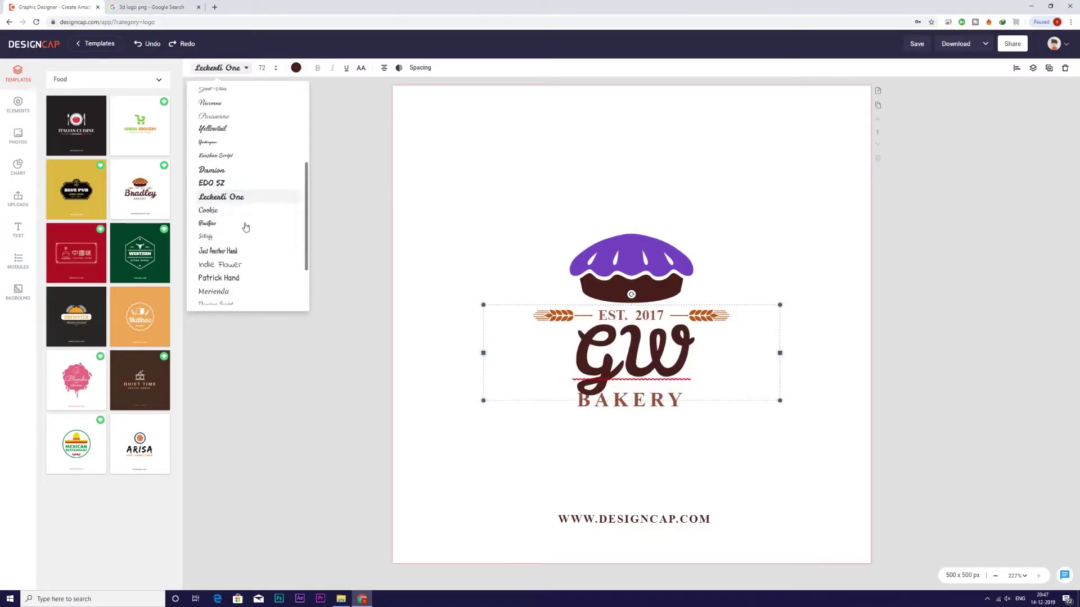
scroll(260, 239, "up", 1)
scroll(261, 237, "down", 3)
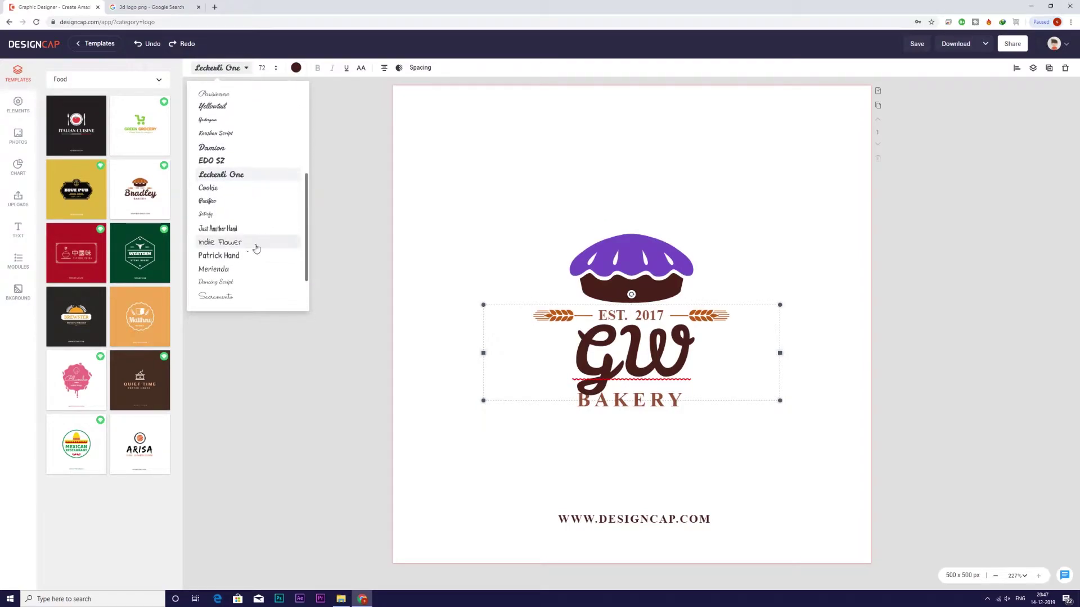
left_click(225, 256)
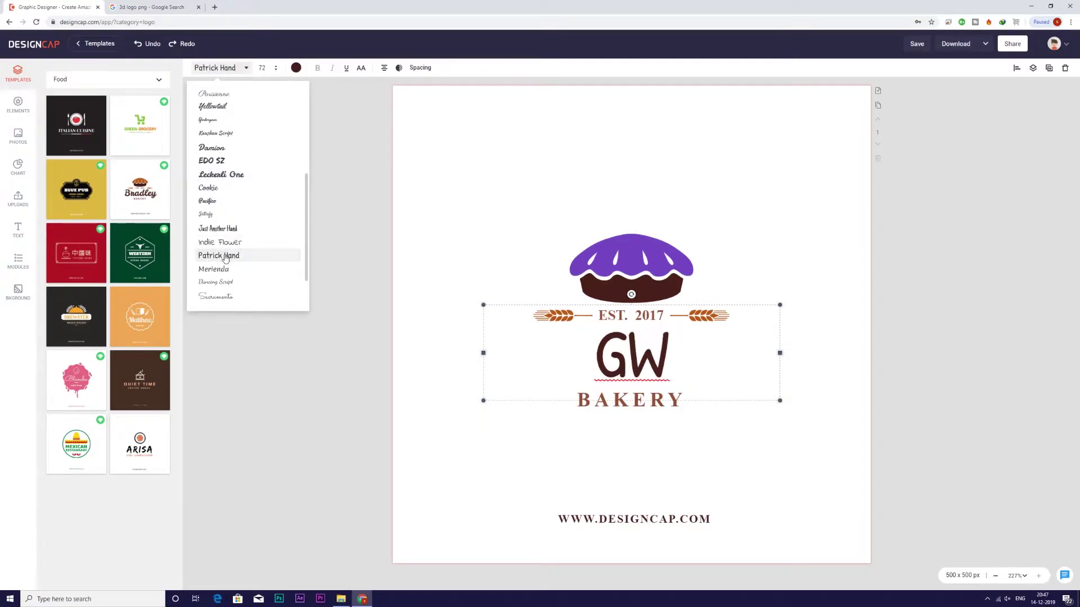
left_click(617, 358)
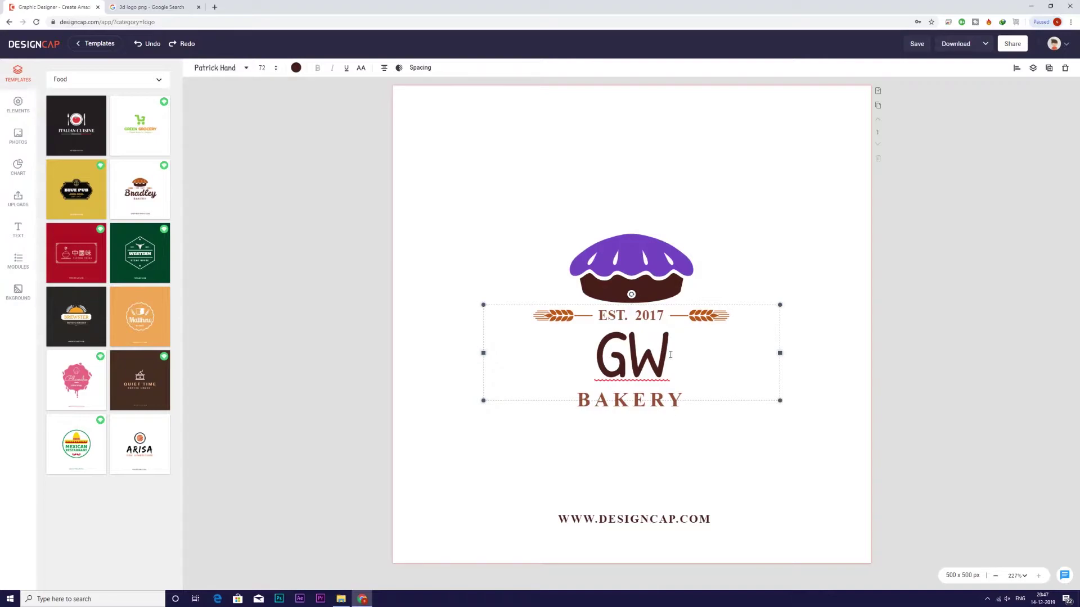
left_click_drag(670, 354, 595, 356)
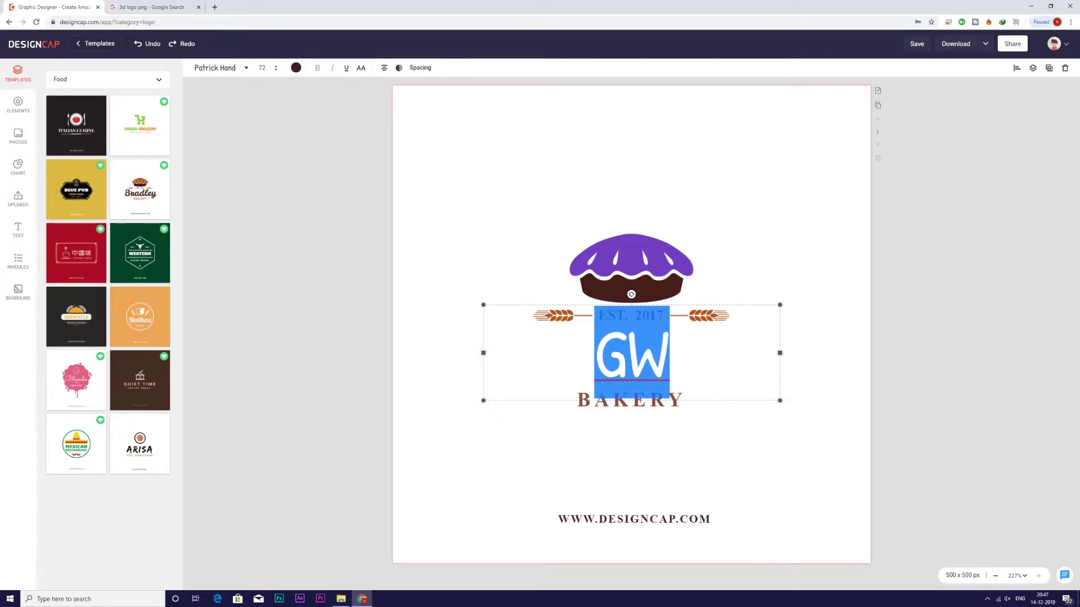
Make the GW wordmark green, then select the BAKERY and website text
left_click(296, 68)
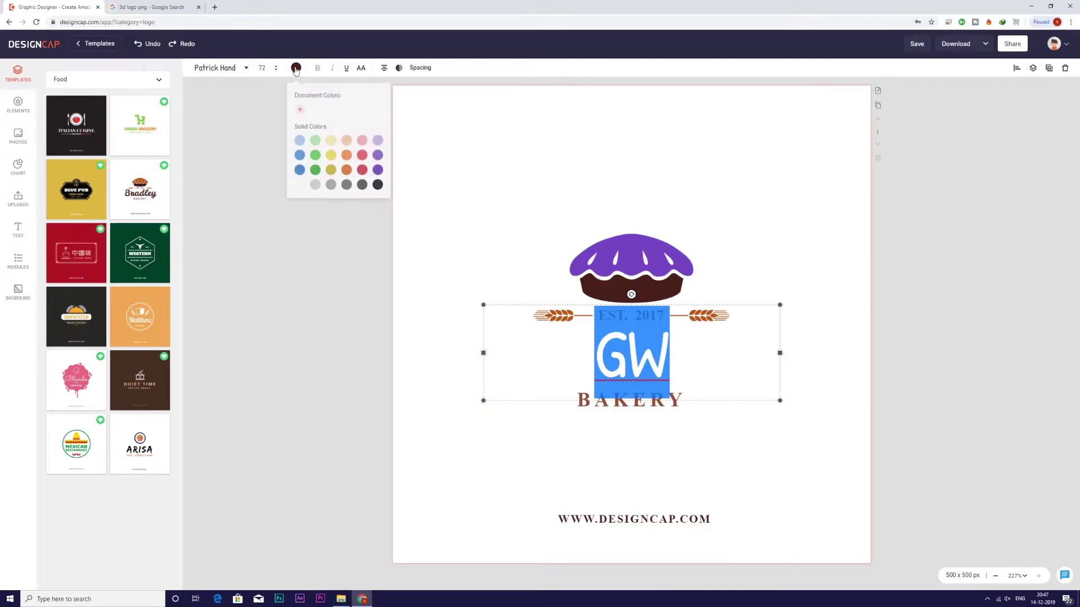
left_click(315, 154)
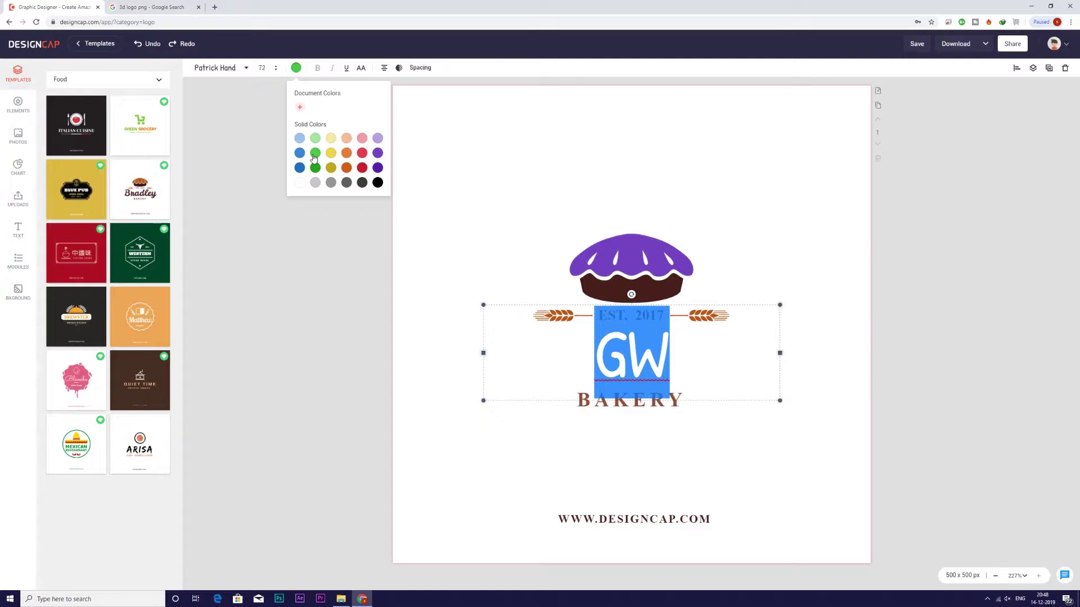
left_click(713, 350)
left_click(606, 405)
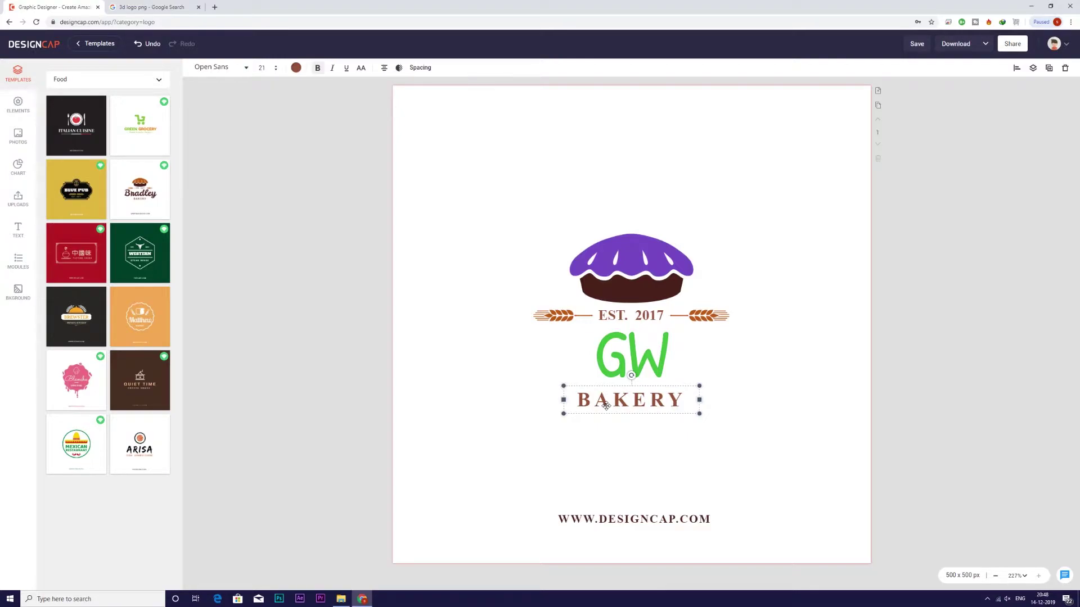
left_click_drag(683, 400, 514, 391)
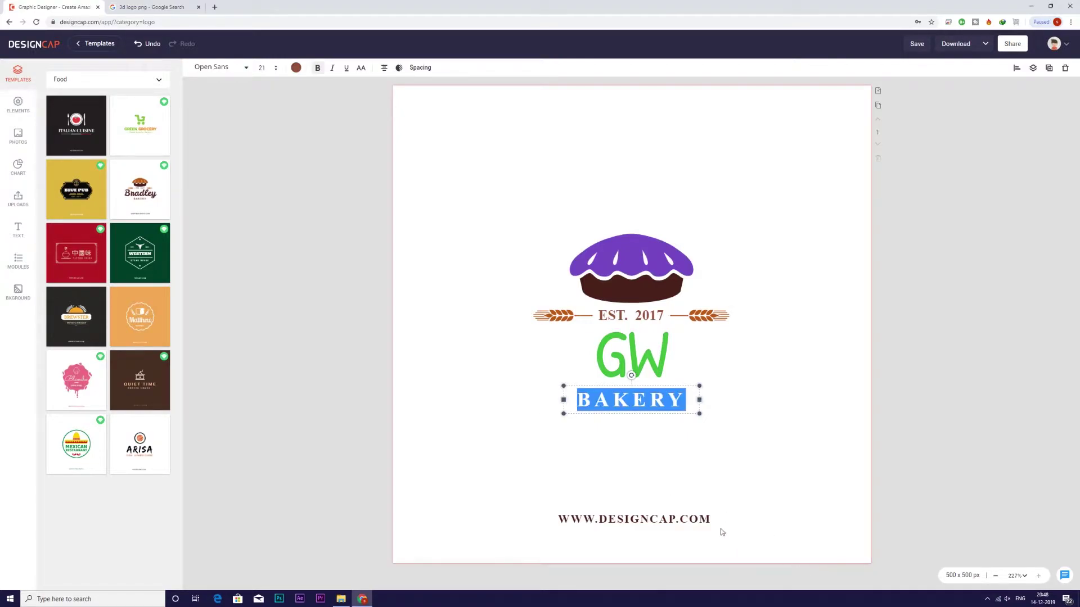
left_click(658, 519)
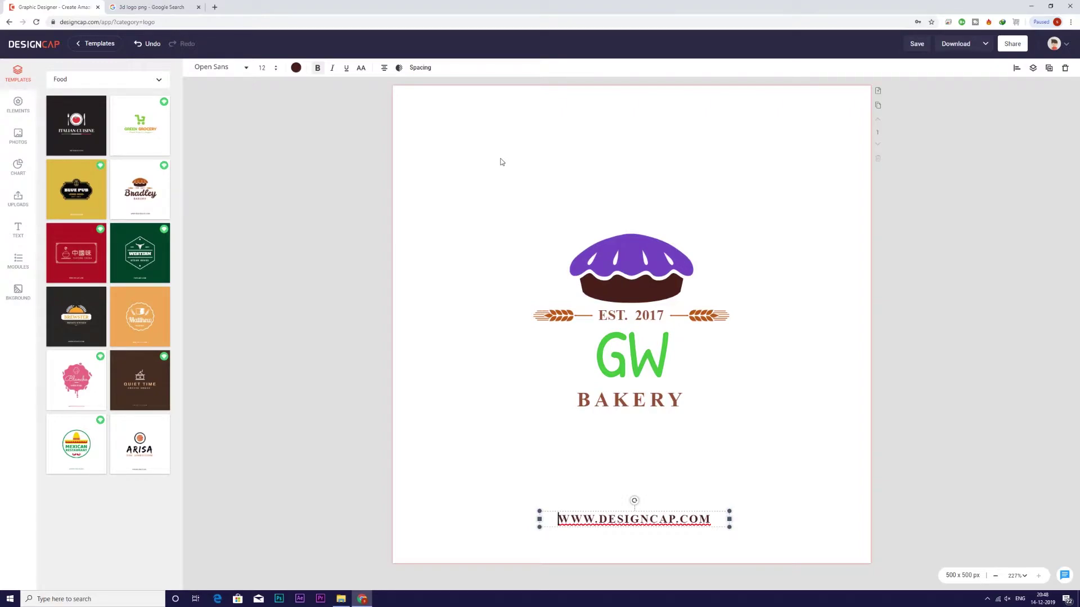
Review the download file formats without exporting, then show the uploaded images
left_click(985, 45)
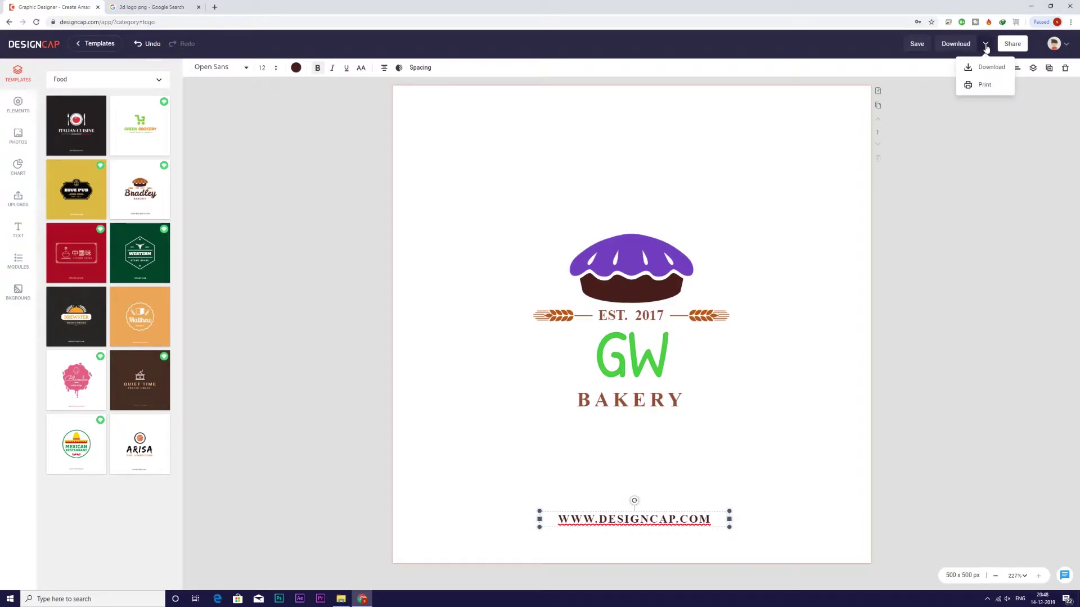
left_click(989, 67)
left_click(979, 118)
left_click(988, 250)
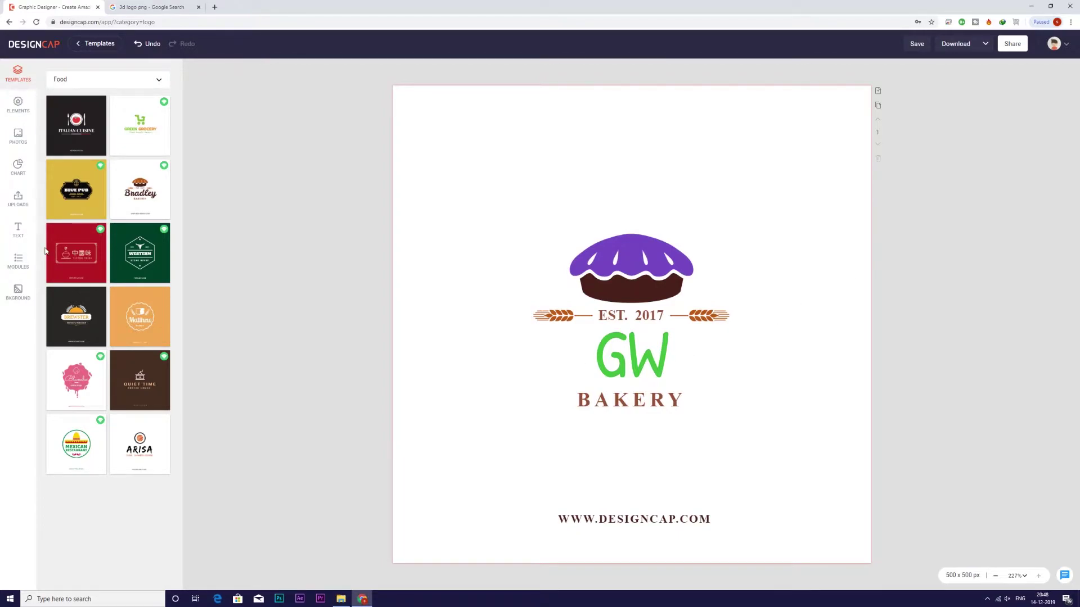
left_click(14, 203)
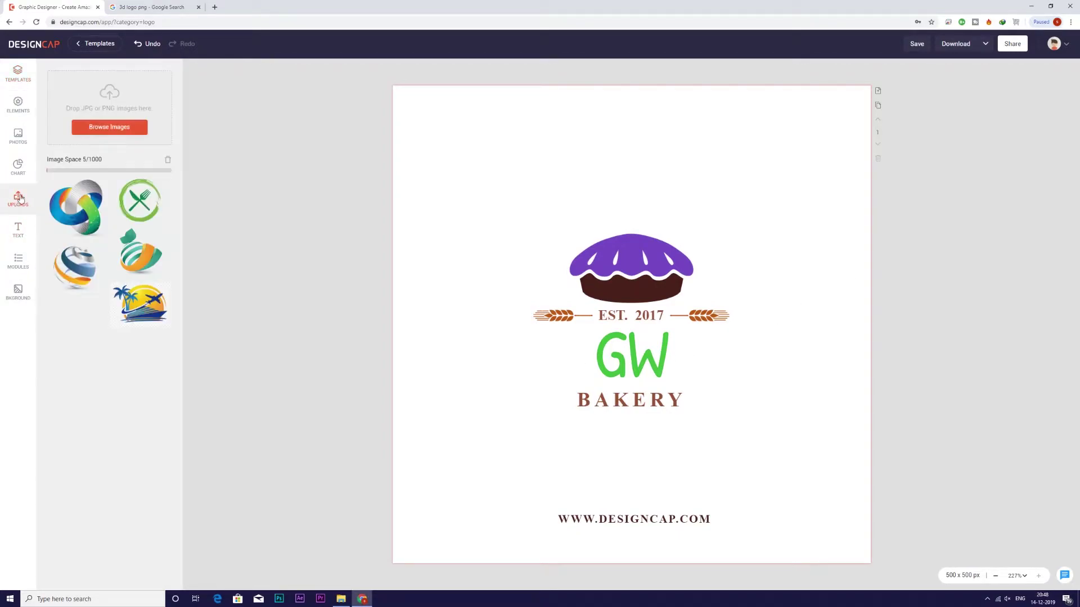
left_click(107, 128)
scroll(318, 157, "down", 2)
scroll(318, 157, "up", 2)
mouse_move(329, 135)
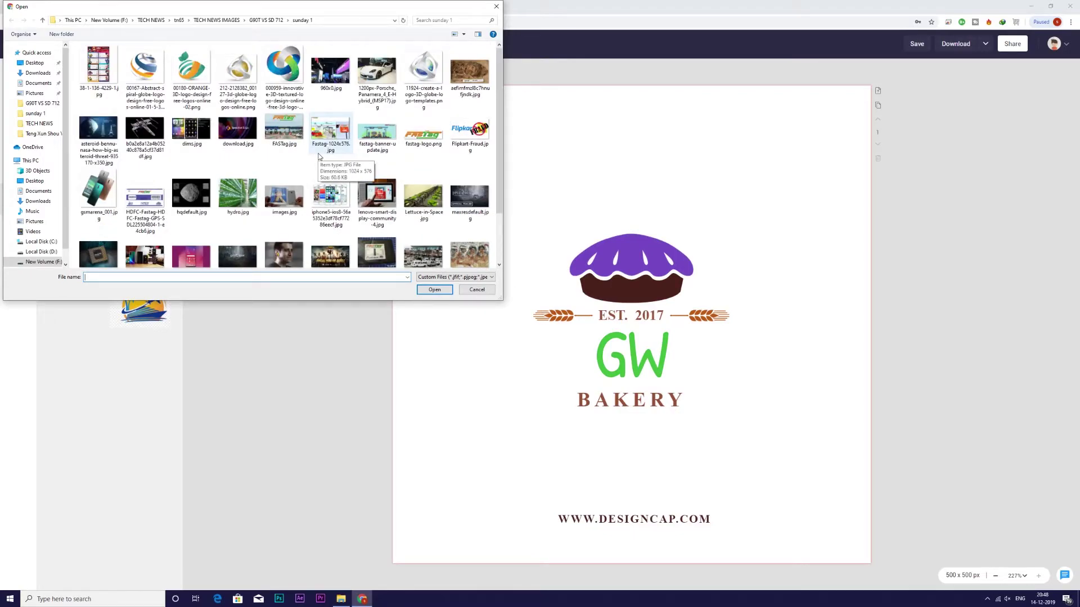
left_click(477, 290)
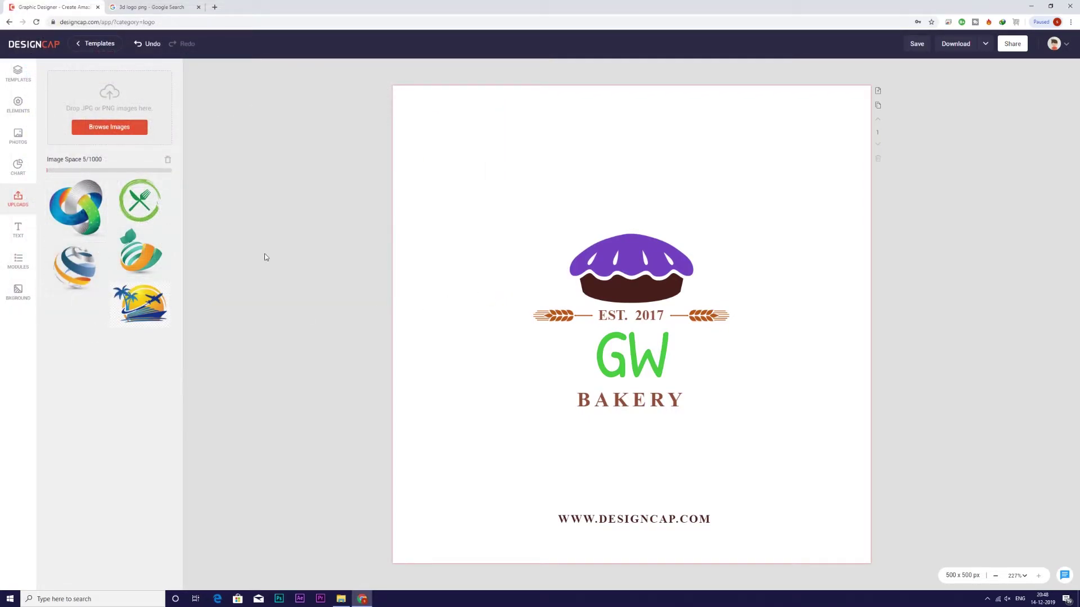
left_click(636, 281)
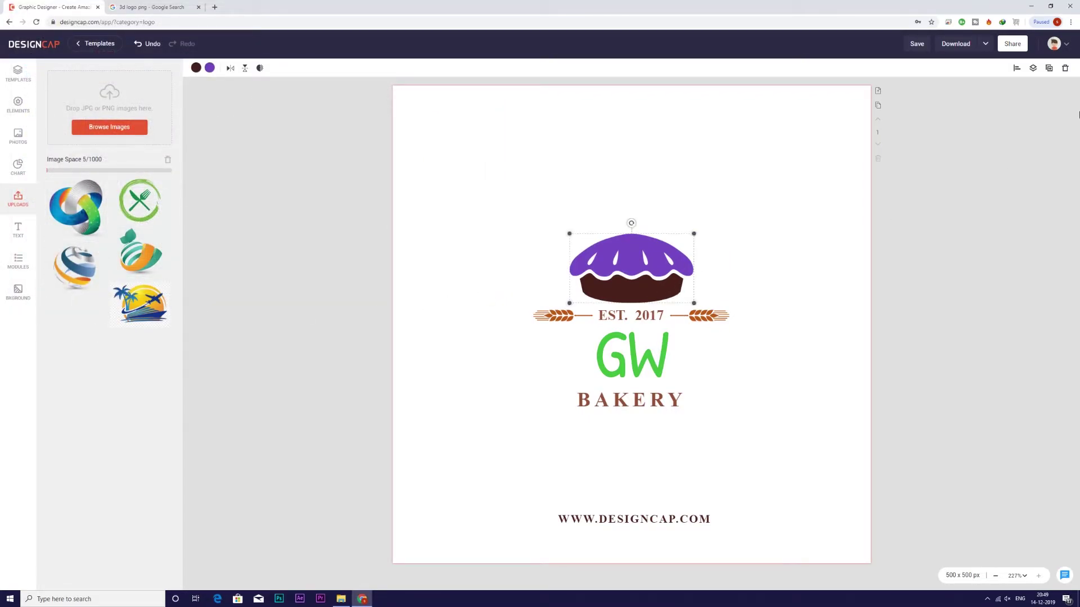
Delete the cupcake graphic and trial the 3D ring logo above EST. 2017, then remove it
left_click(1064, 68)
left_click(76, 209)
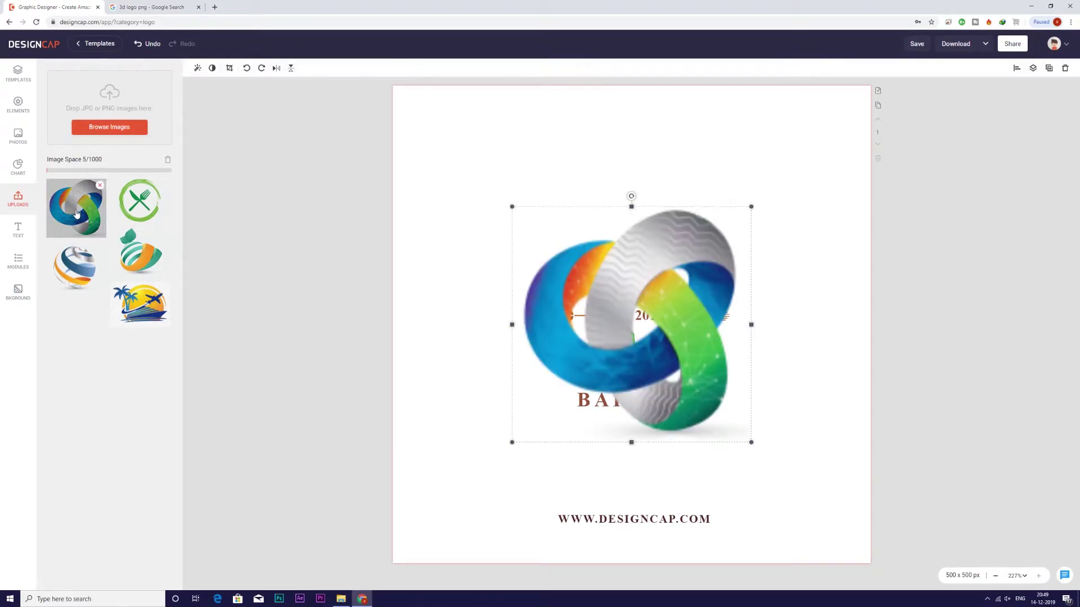
mouse_move(631, 318)
left_mouse_down()
mouse_move(623, 260)
mouse_move(624, 307)
left_mouse_up()
left_click_drag(743, 162, 629, 278)
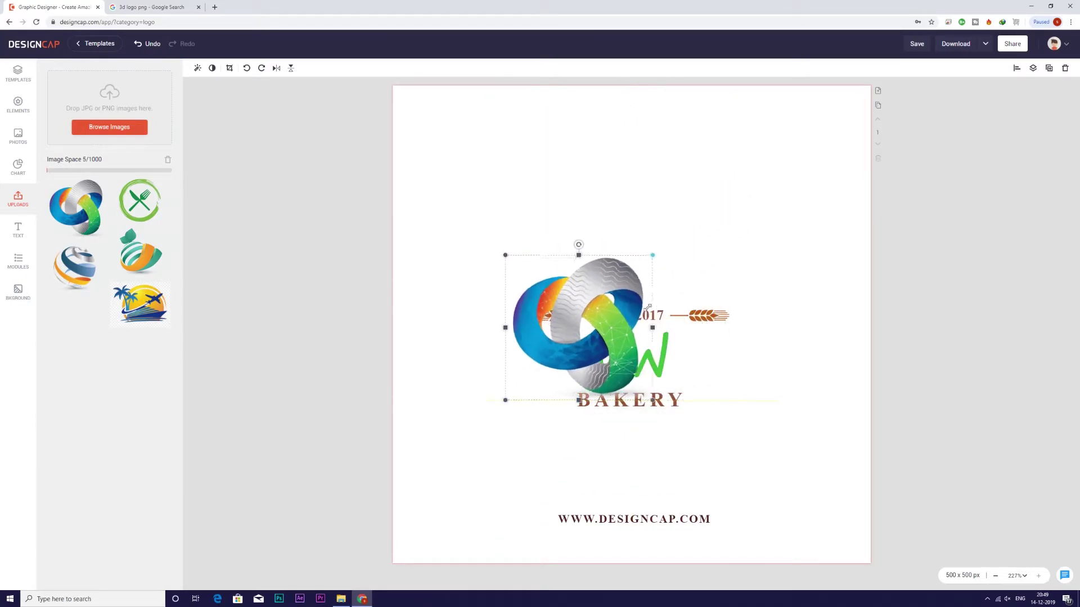
mouse_move(568, 377)
left_mouse_down()
mouse_move(615, 259)
mouse_move(650, 261)
left_mouse_up()
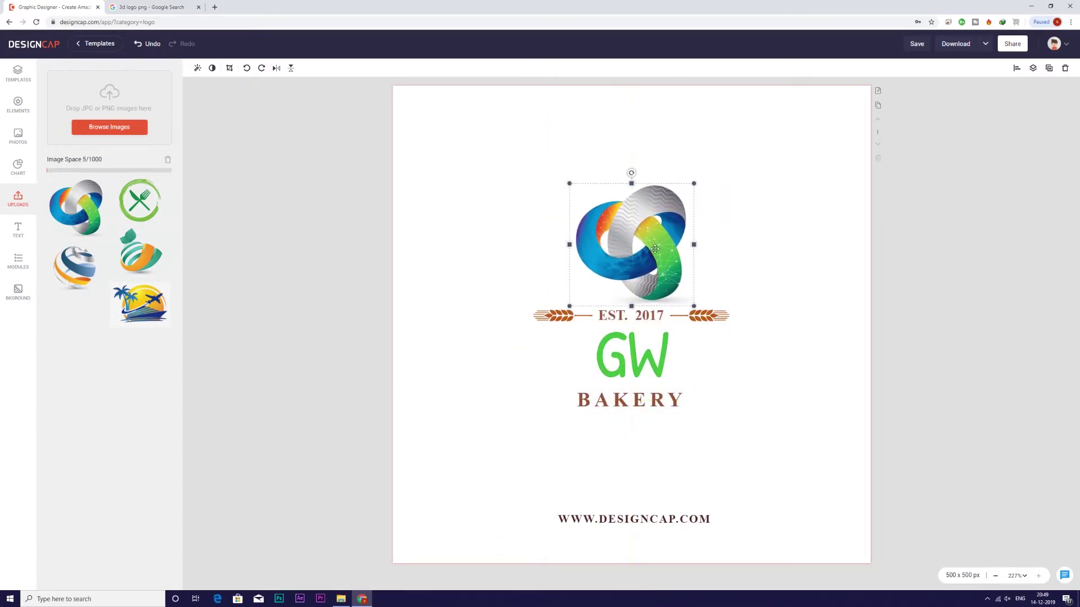
left_click(1065, 69)
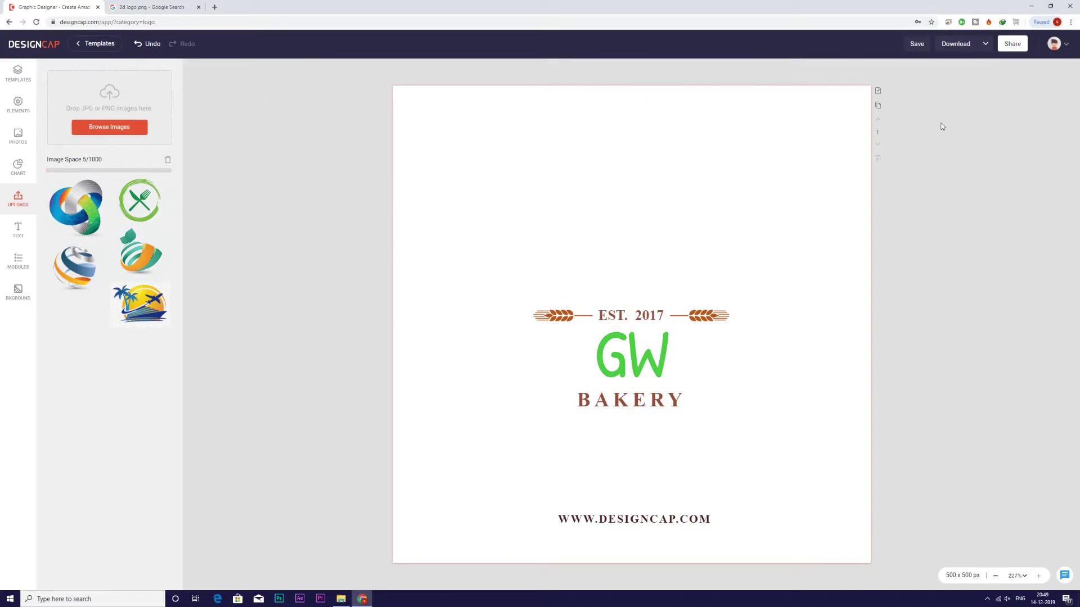
Trial the globe logo, then place the green fork-and-knife icon above EST. 2017
left_click(92, 282)
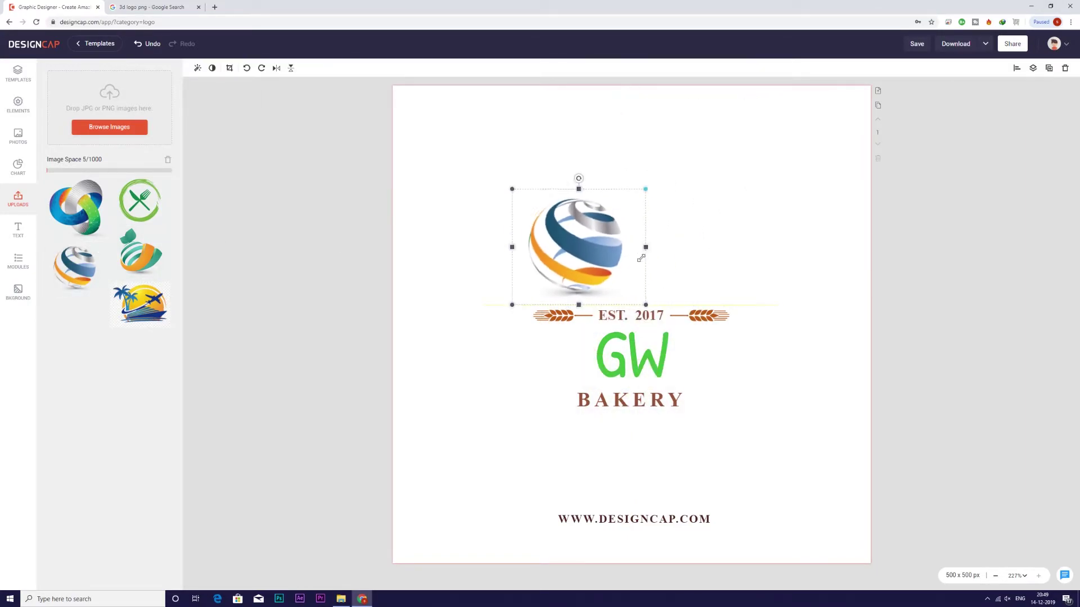
left_click_drag(586, 260, 636, 264)
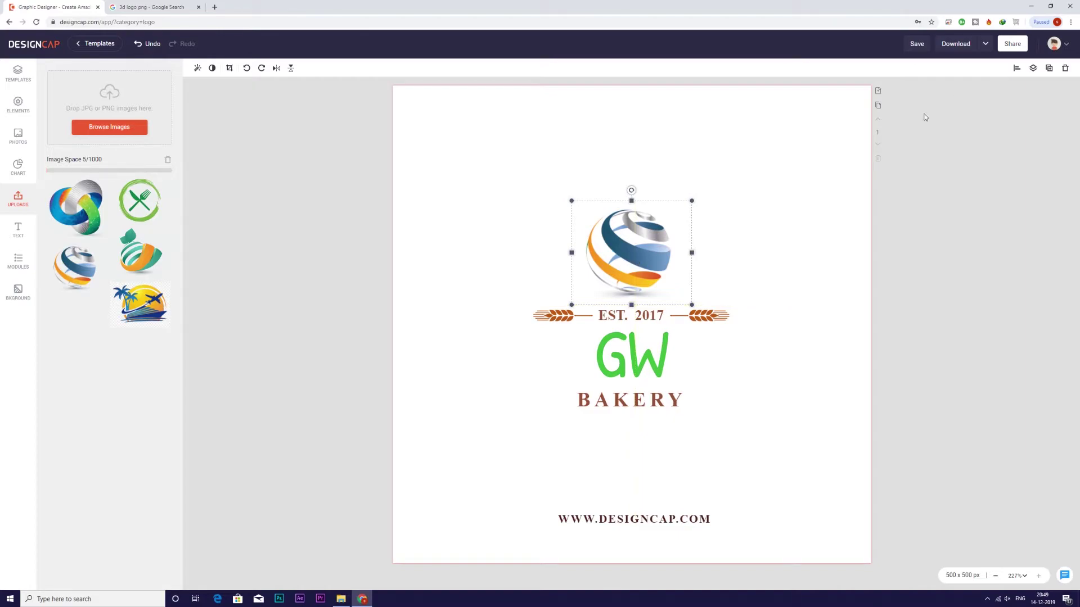
left_click(1065, 68)
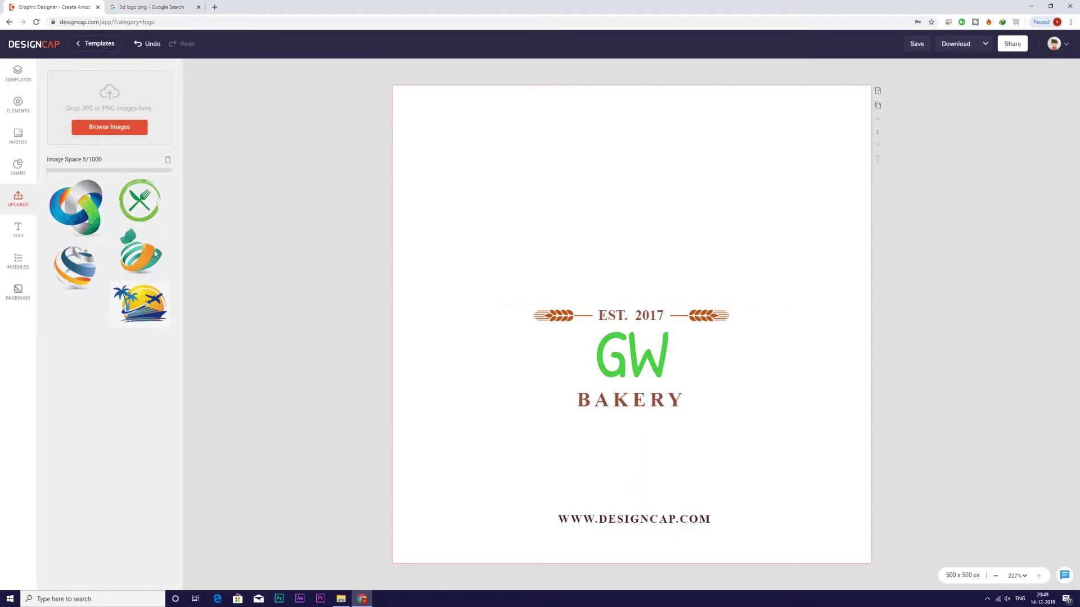
left_click(139, 207)
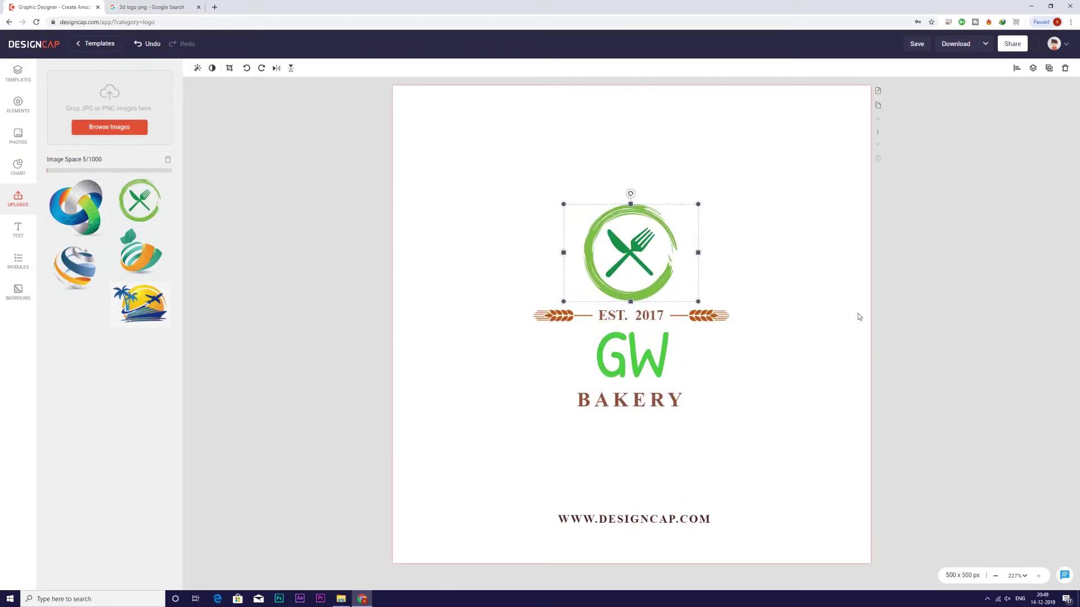
left_click(12, 79)
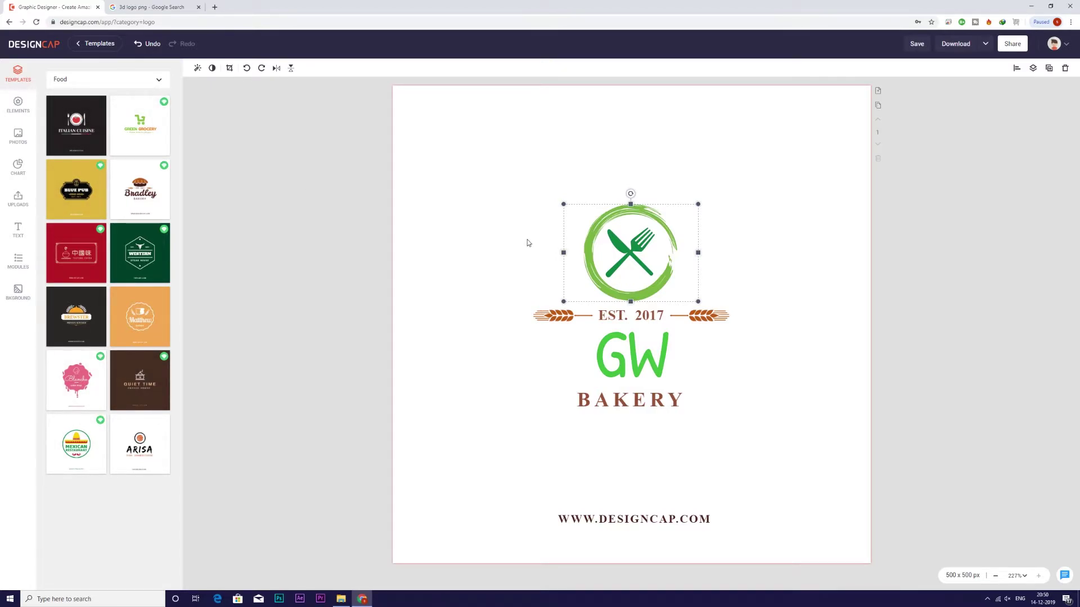
Add a dark outlined circle shape, shrunk and moved over the fork-and-knife icon
left_click(17, 111)
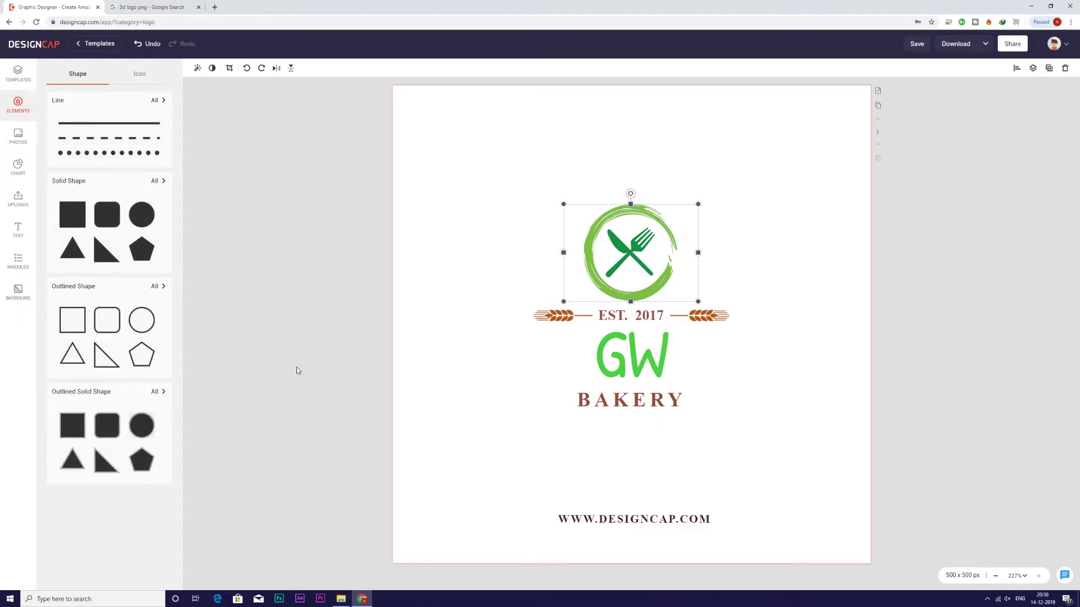
left_click(821, 245)
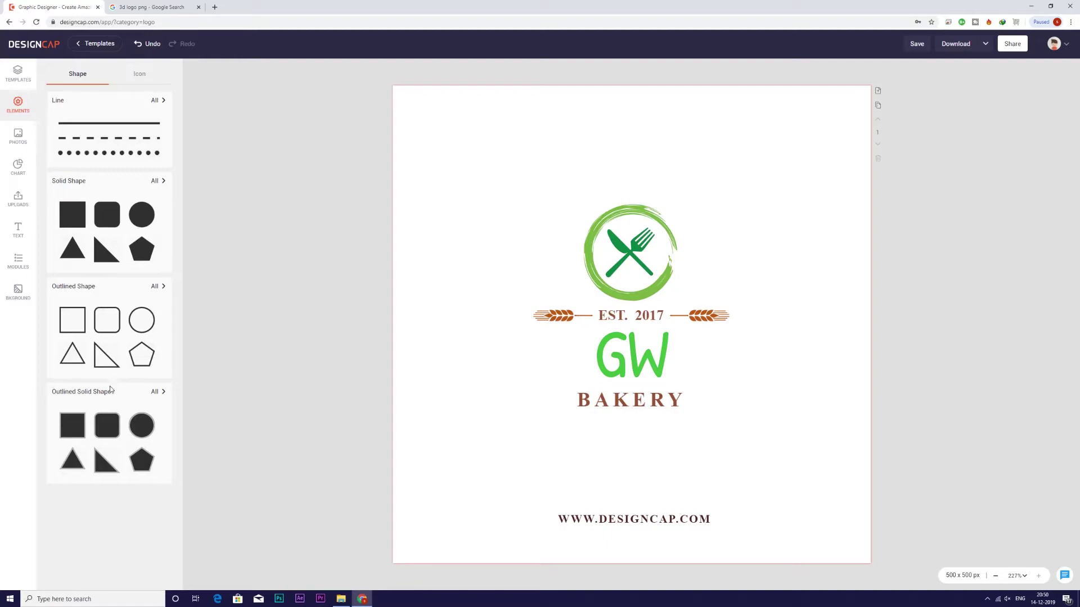
left_click(141, 320)
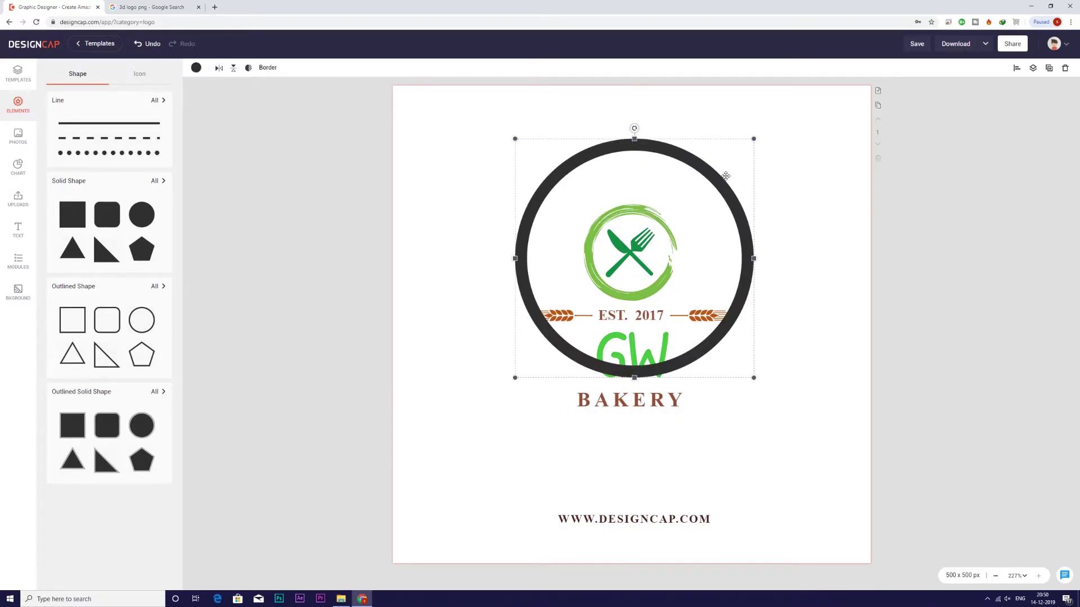
left_click_drag(755, 137, 644, 249)
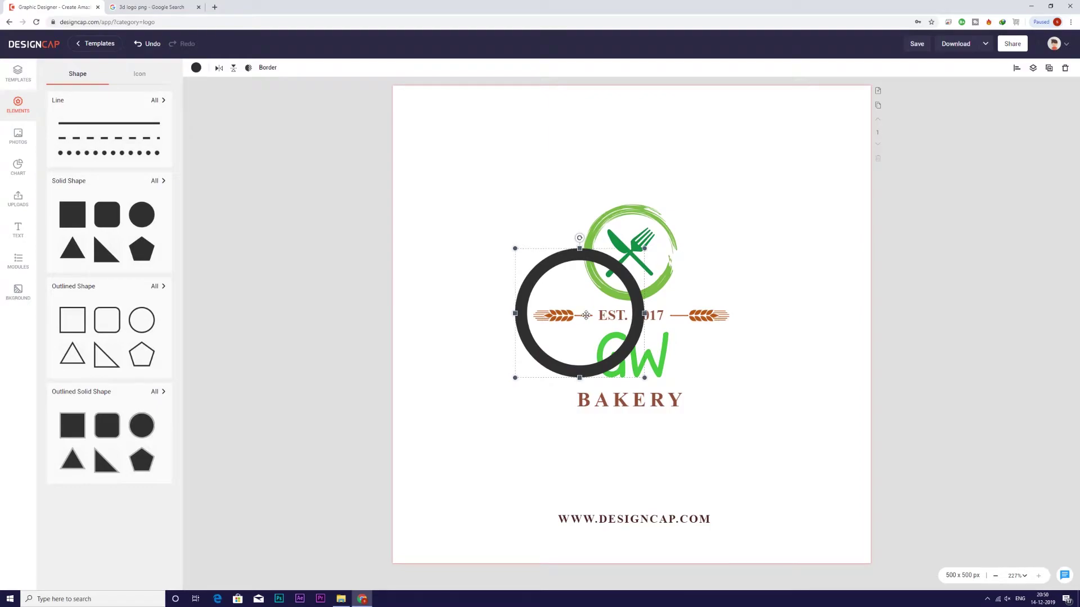
left_click_drag(587, 314, 637, 248)
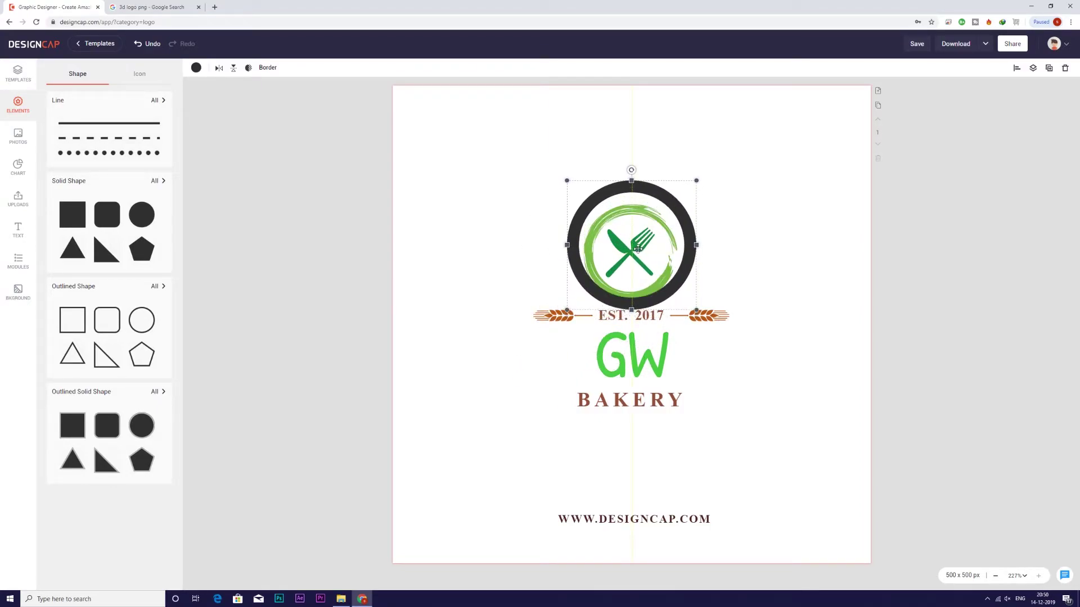
Adjust the ring's top, bottom and side handles into an even circle framing the emblem
left_click_drag(632, 181, 631, 191)
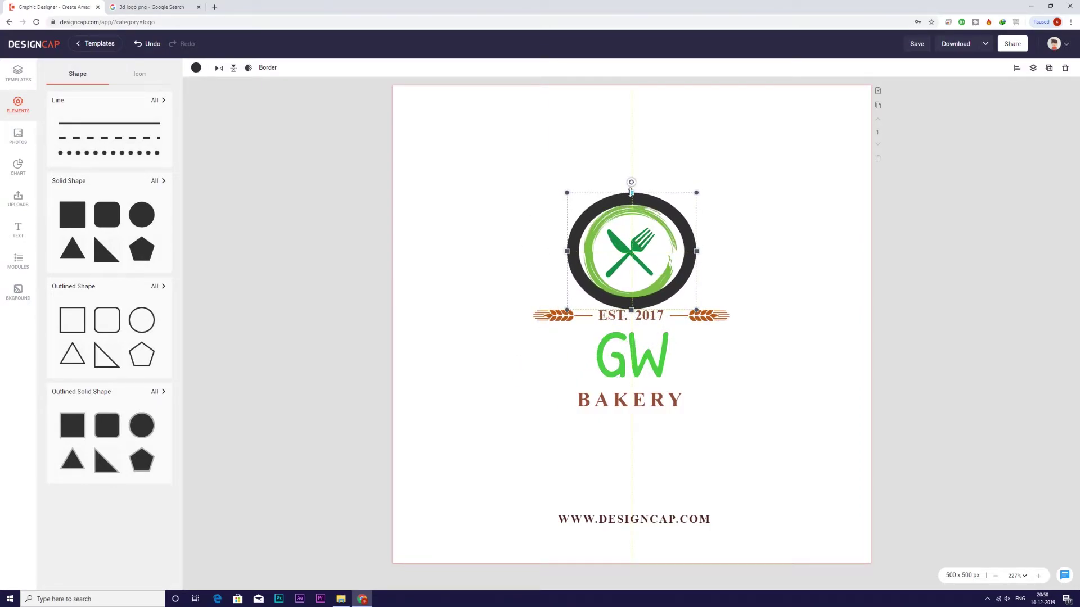
left_click_drag(567, 250, 583, 250)
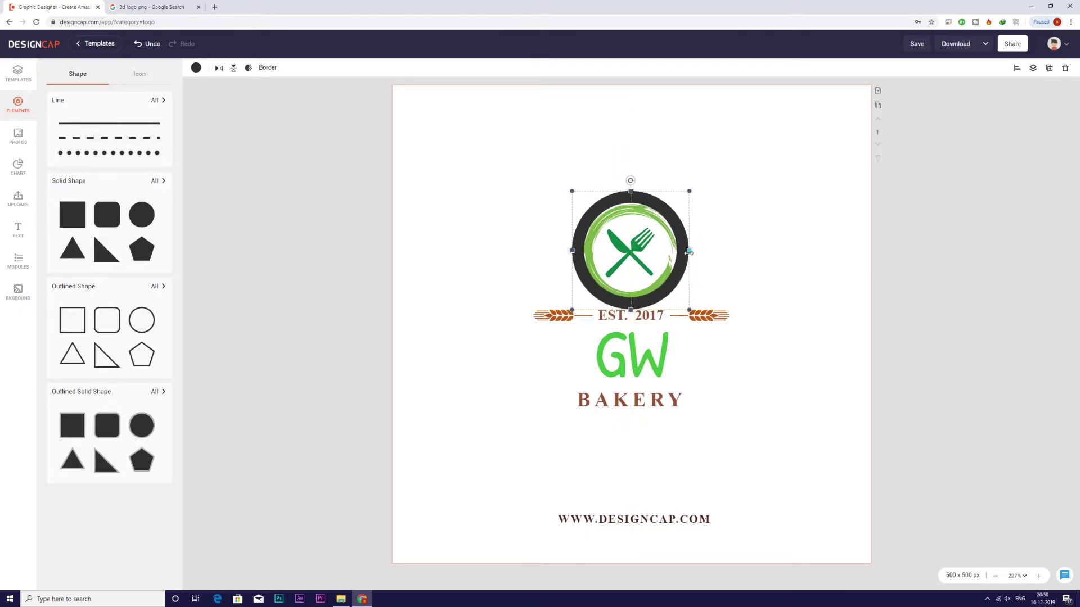
left_click_drag(650, 239, 643, 235)
left_click_drag(631, 188, 631, 202)
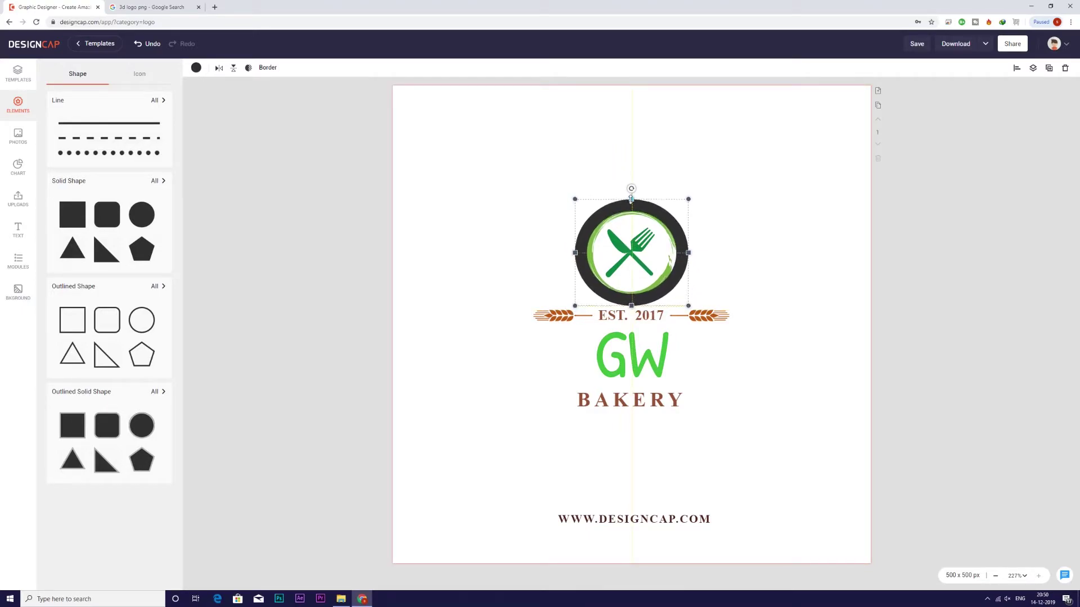
left_click_drag(631, 305, 631, 301)
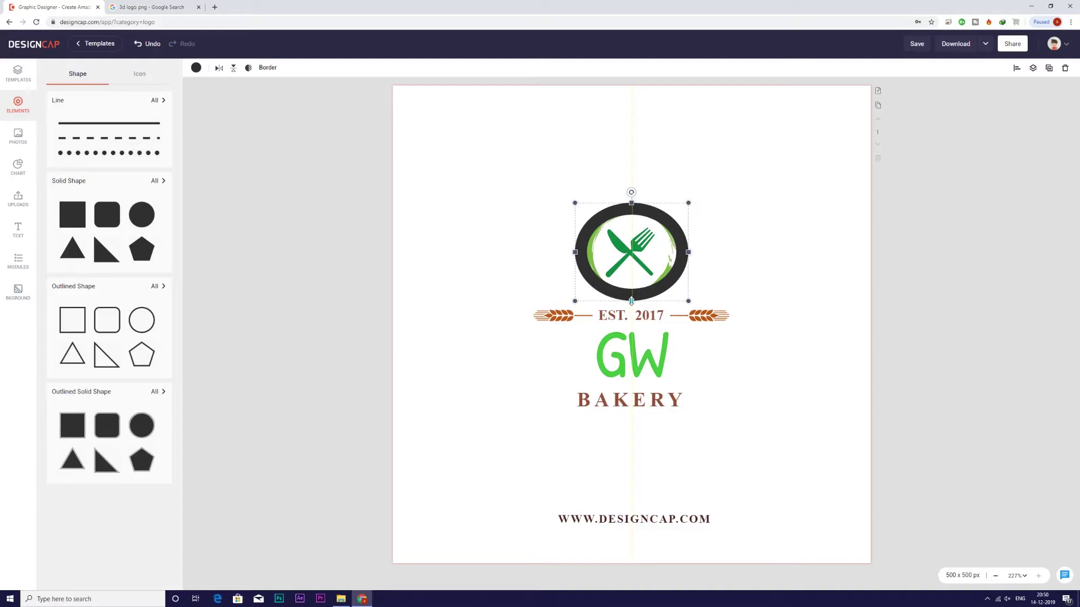
left_click_drag(577, 251, 582, 252)
left_click_drag(688, 252, 682, 252)
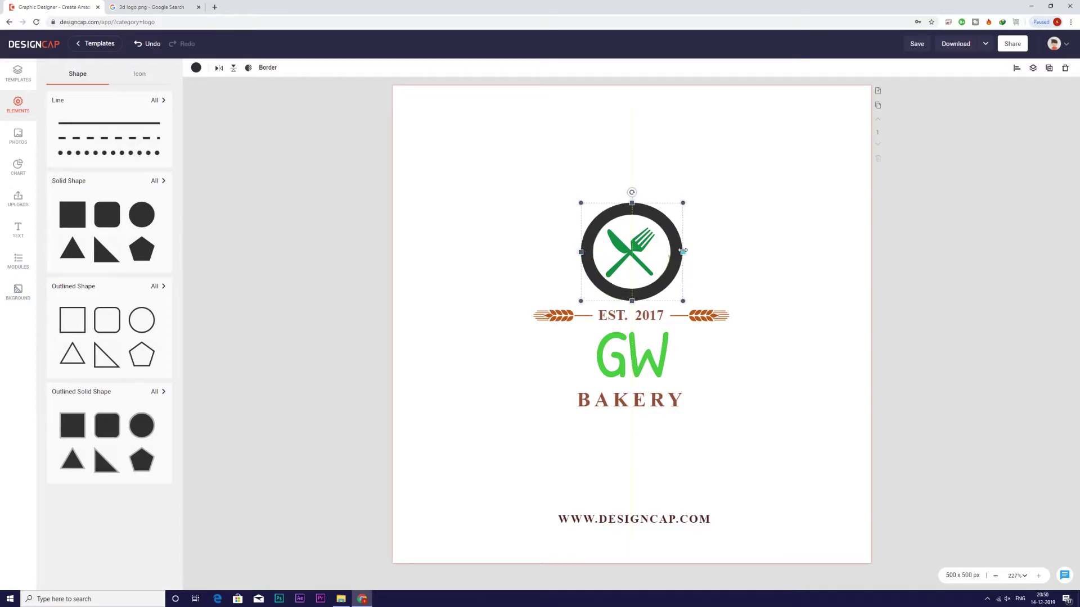
left_click(760, 281)
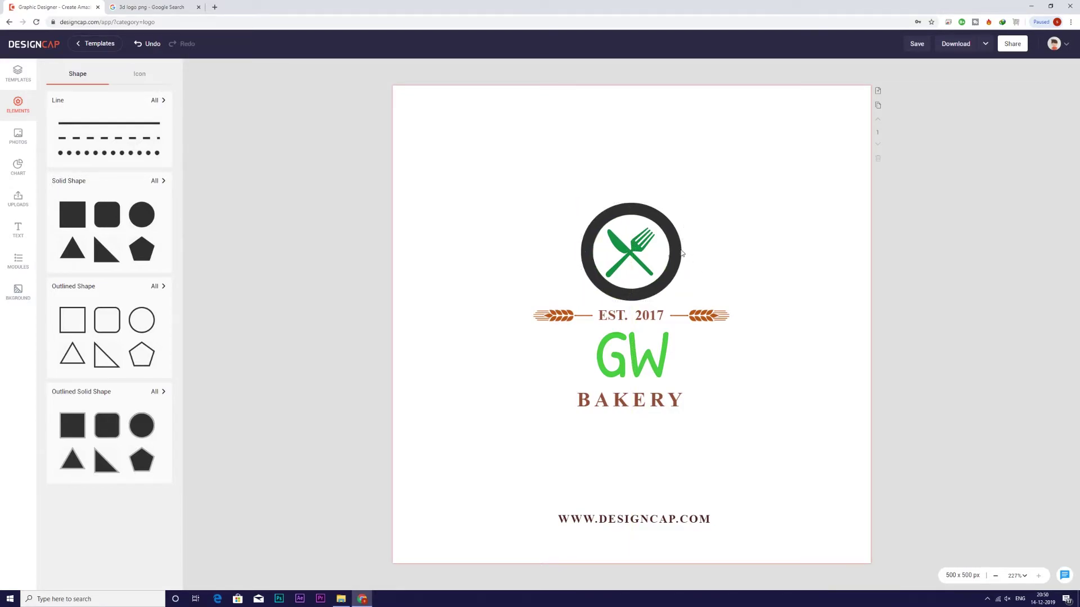
Add a solid Line shape and position it above the ringed emblem
left_click(18, 79)
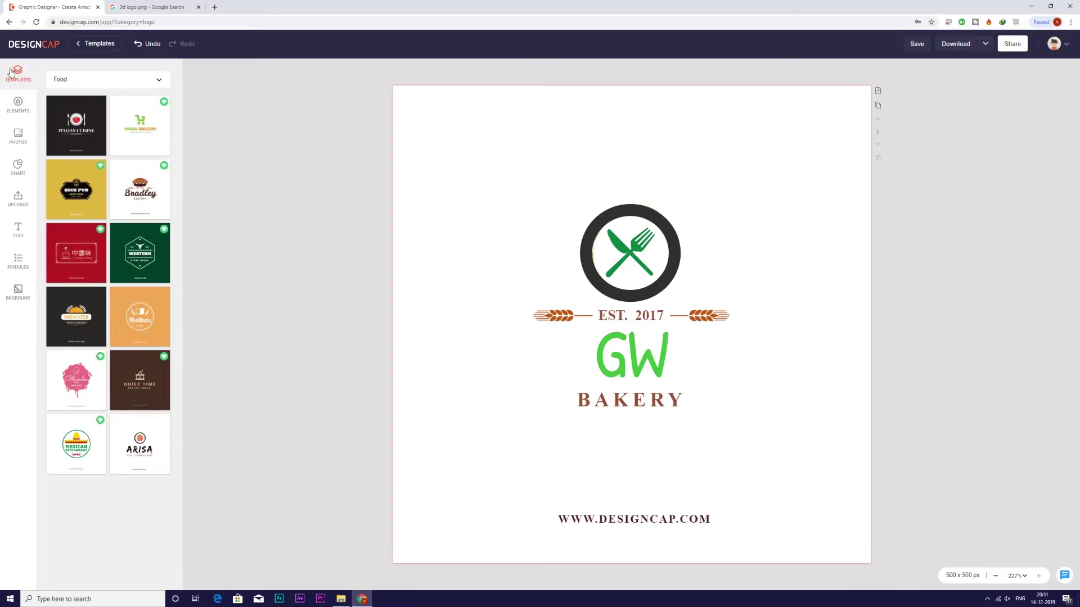
left_click(17, 106)
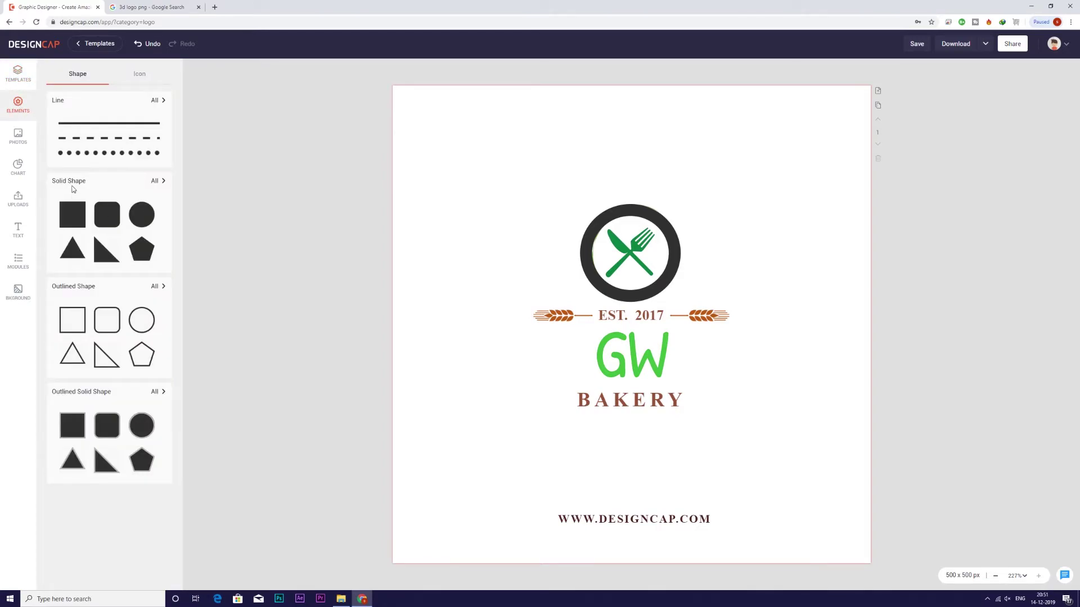
left_click(109, 122)
left_click_drag(506, 308, 484, 176)
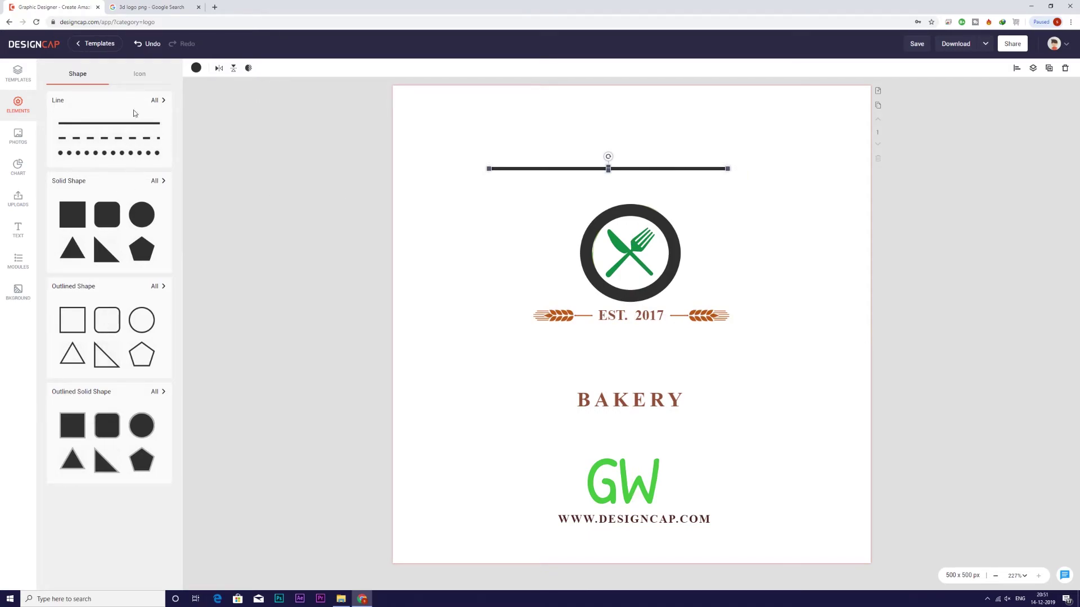
left_click(139, 74)
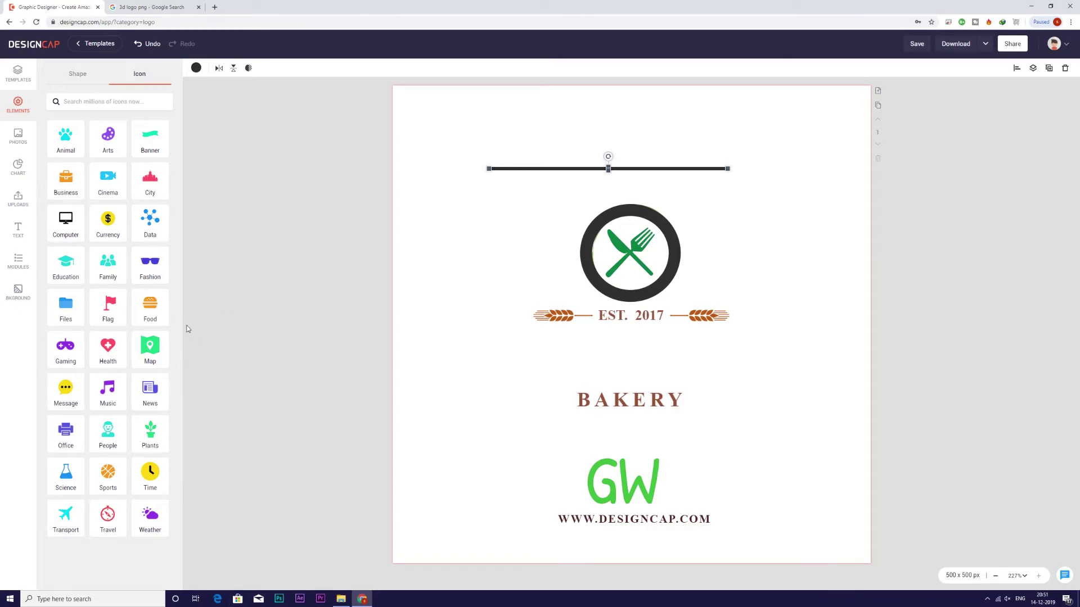
Add a Food-category apple icon, shrunk and placed right of the EST. 2017 banner
left_click(151, 315)
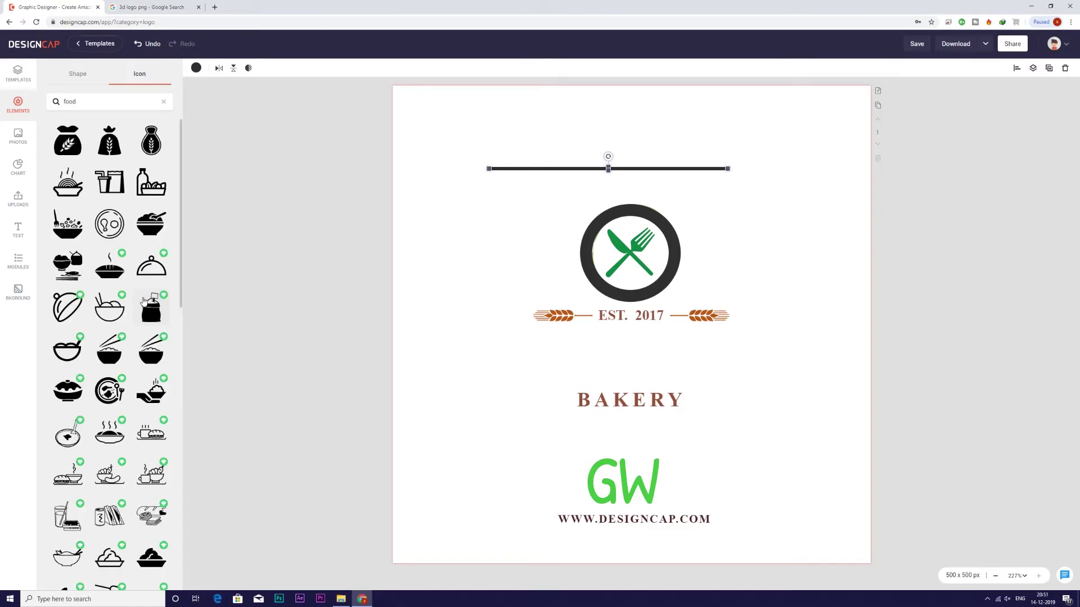
scroll(146, 307, "down", 3)
scroll(142, 298, "down", 4)
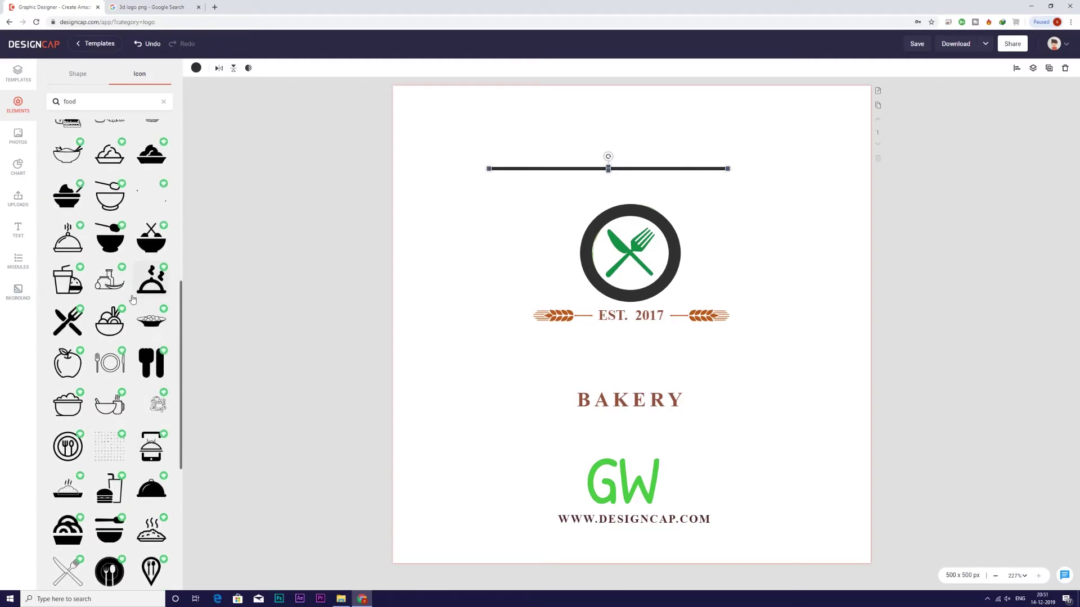
left_click(67, 363)
mouse_move(742, 203)
left_mouse_down()
mouse_move(537, 416)
mouse_move(602, 373)
mouse_move(554, 418)
mouse_move(741, 295)
mouse_move(766, 304)
left_mouse_up()
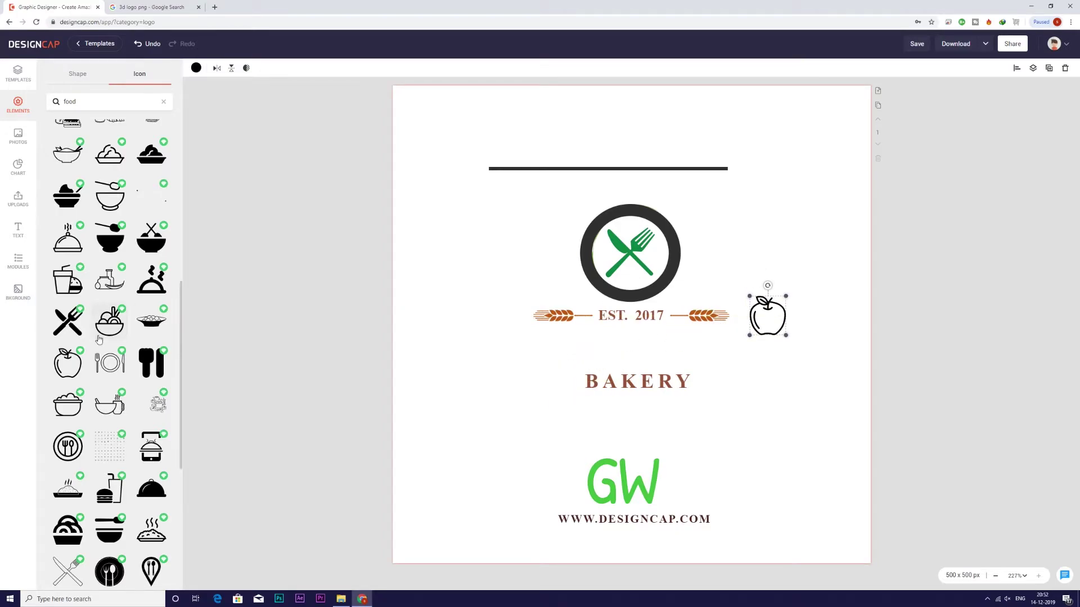
Add an orange icon, shrunk and placed left of the EST. 2017 banner
scroll(120, 361, "down", 3)
scroll(115, 508, "down", 2)
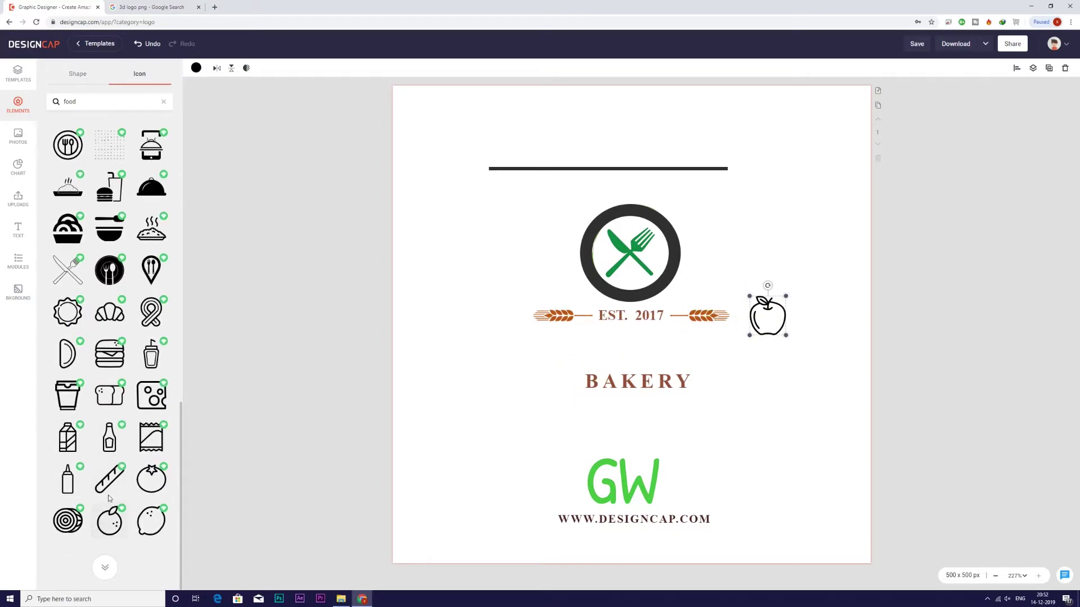
left_click(110, 521)
mouse_move(734, 209)
left_mouse_down()
mouse_move(615, 338)
mouse_move(530, 253)
mouse_move(464, 329)
mouse_move(501, 307)
left_mouse_up()
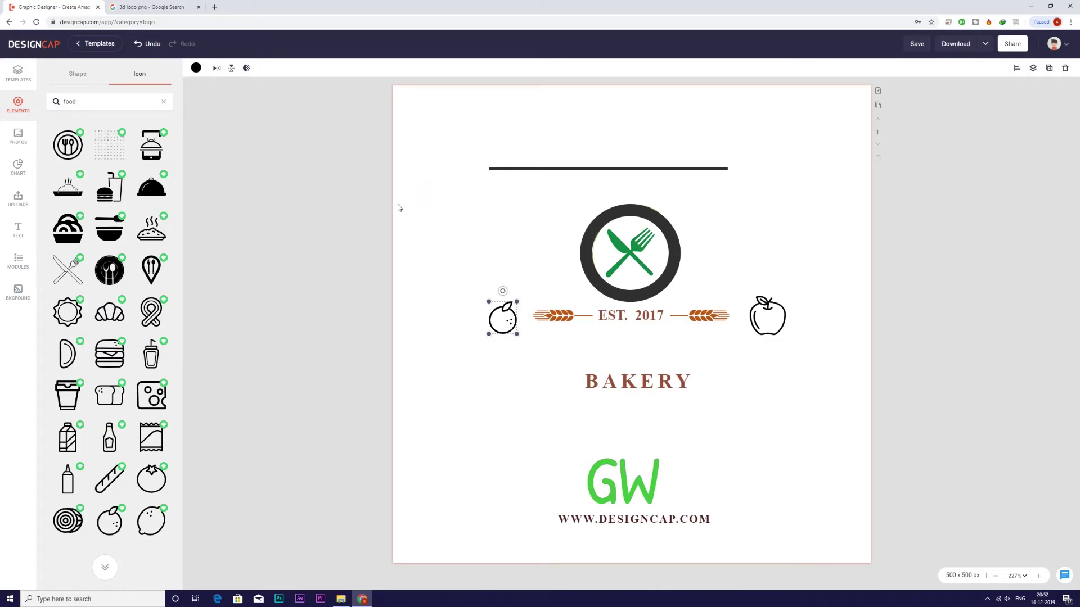
left_click(13, 143)
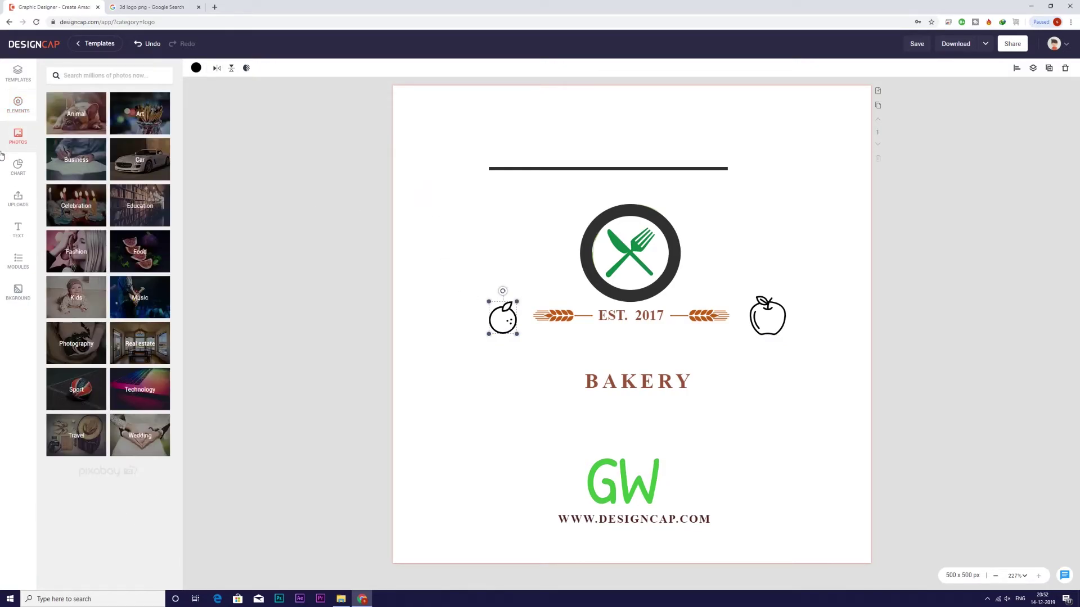
Place the Food-category cabbage photo over the logo's emblem, then glance at the Chart and Uploads panels
left_click(142, 266)
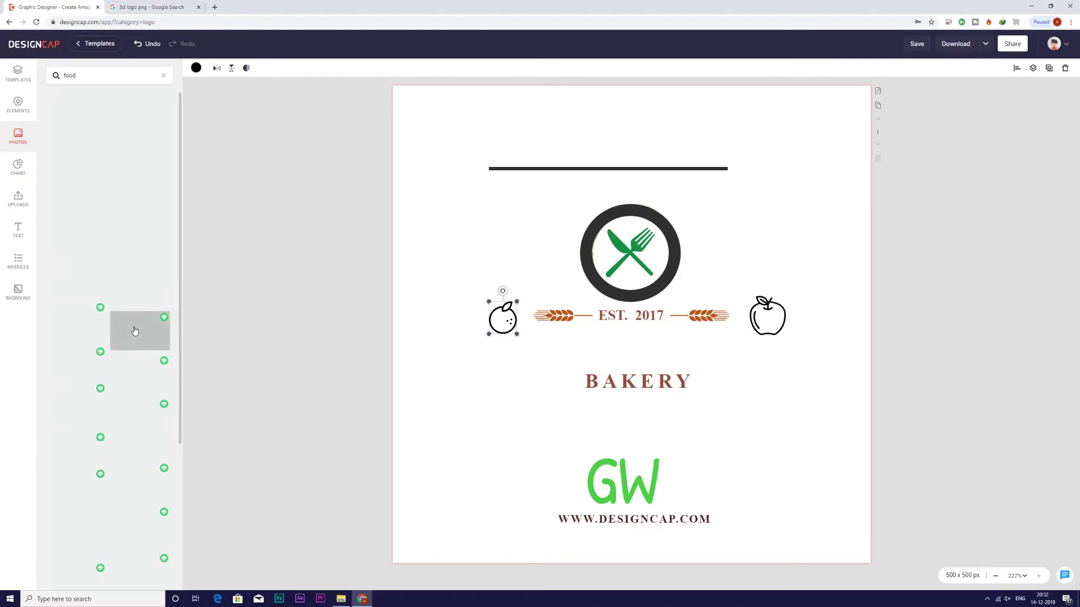
scroll(135, 331, "down", 2)
scroll(135, 331, "down", 1)
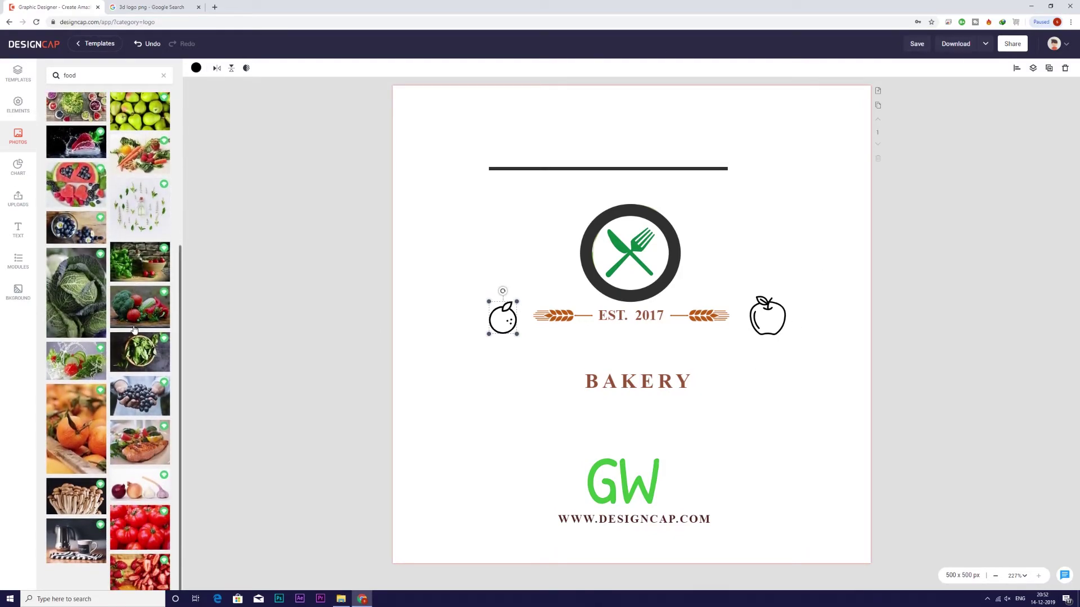
scroll(134, 330, "up", 1)
left_click(61, 454)
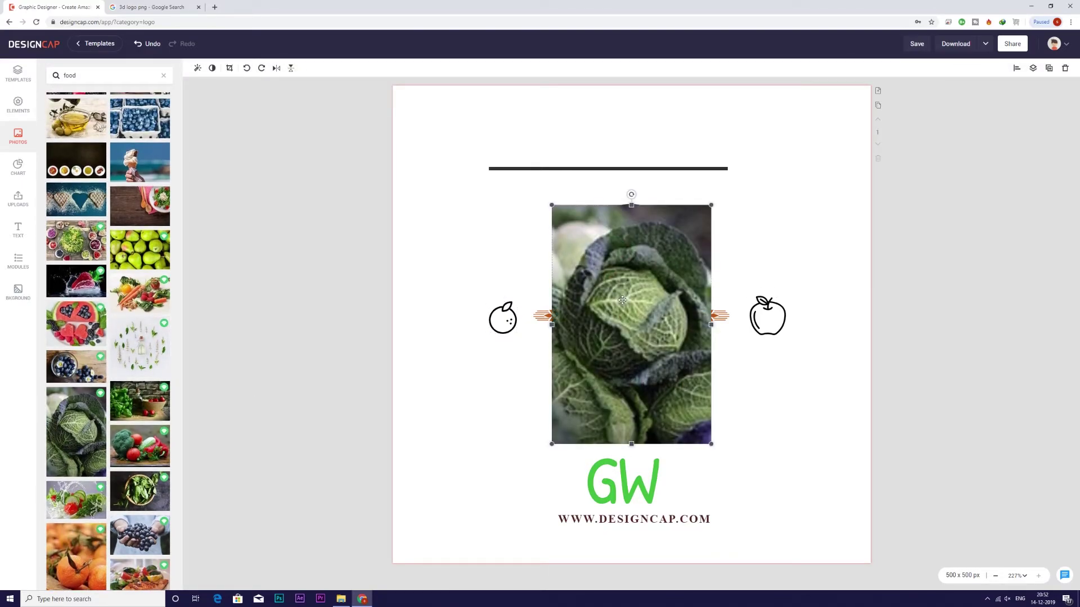
left_click(18, 167)
left_click(18, 200)
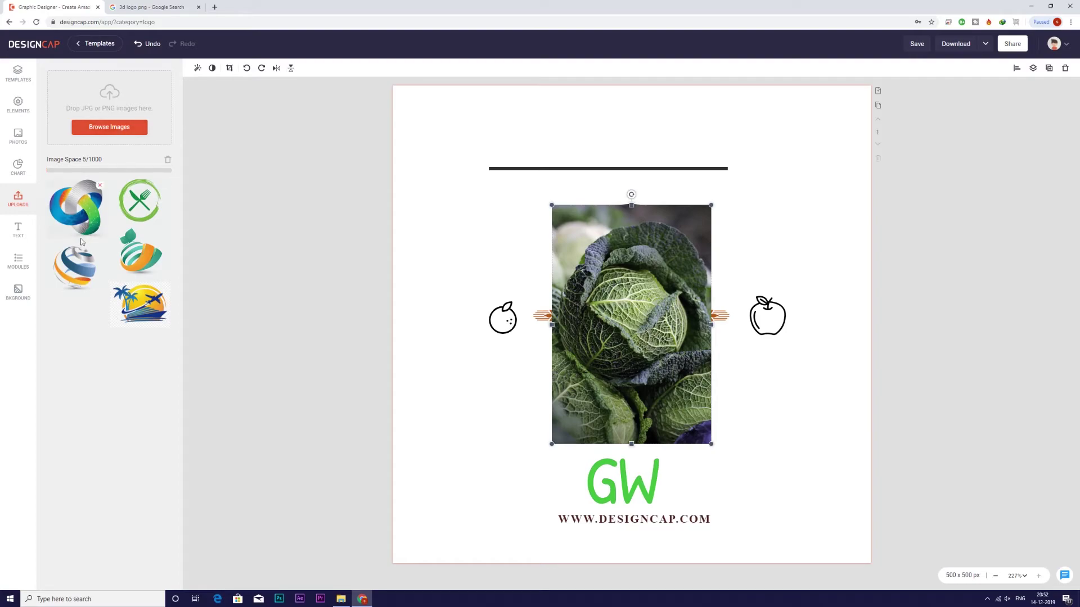
Add a new default heading text box from the Text presets
left_click(18, 231)
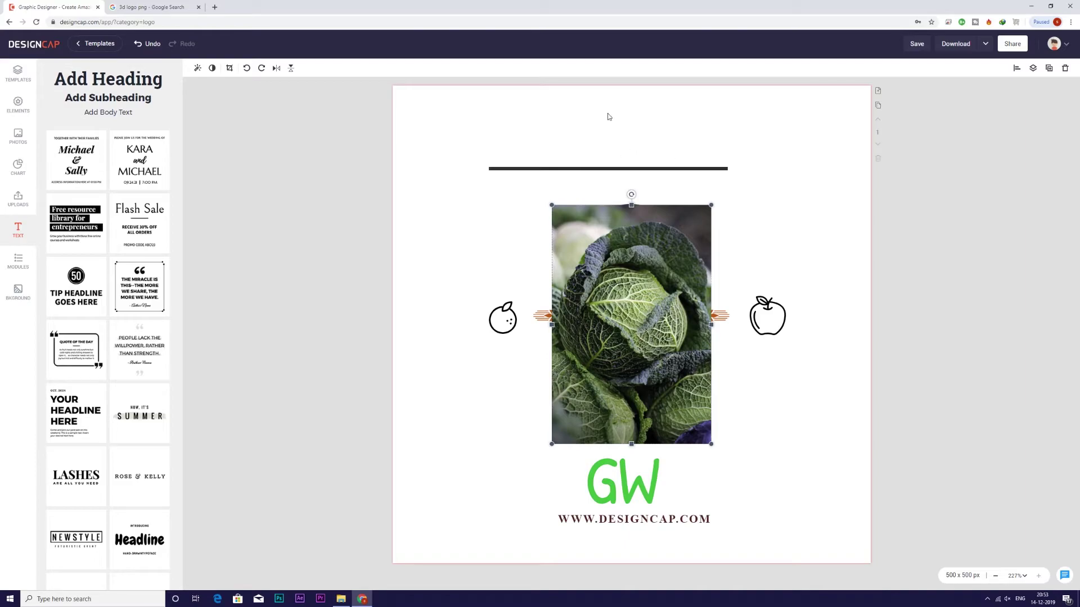
left_click(108, 78)
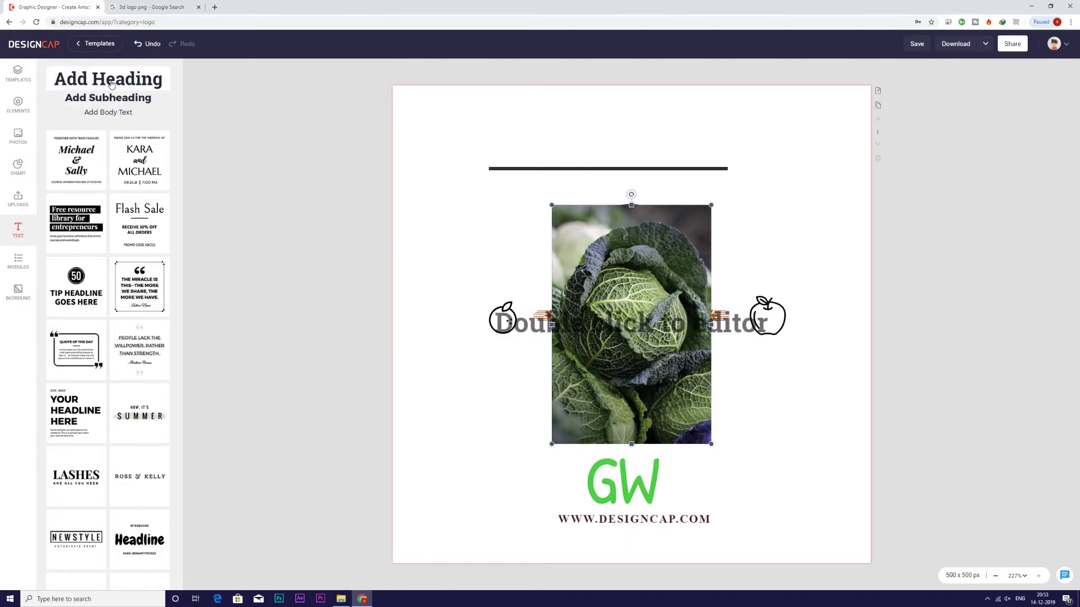
Move the heading above the divider line and replace its text with JJJJJJ
key("ctrl+a")
left_click_drag(655, 324, 652, 134)
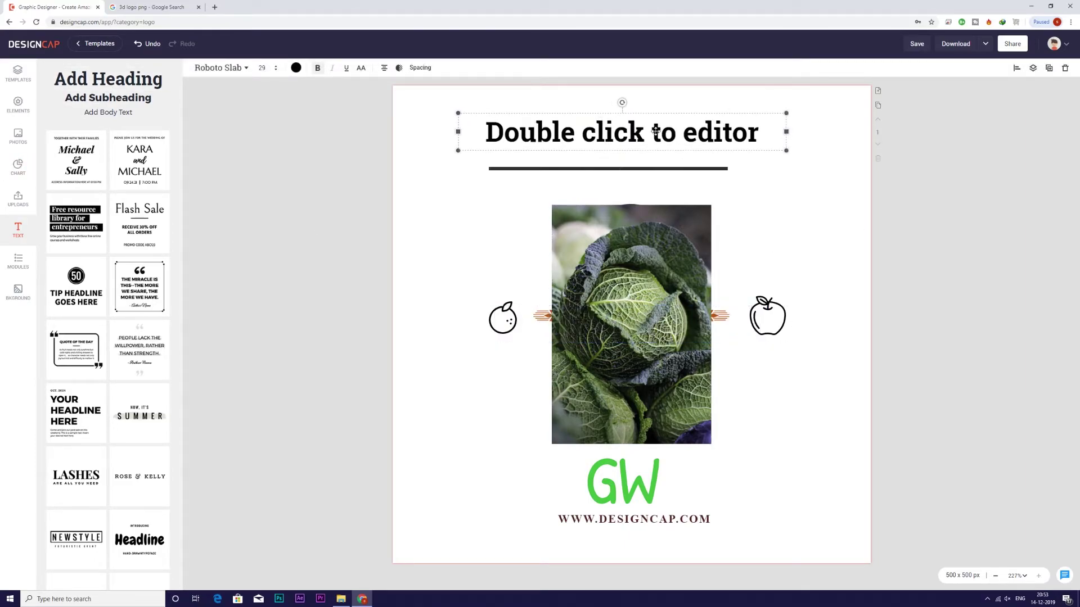
mouse_move(486, 126)
left_mouse_down()
mouse_move(844, 130)
mouse_move(461, 107)
left_mouse_up()
type("JJJJJJ")
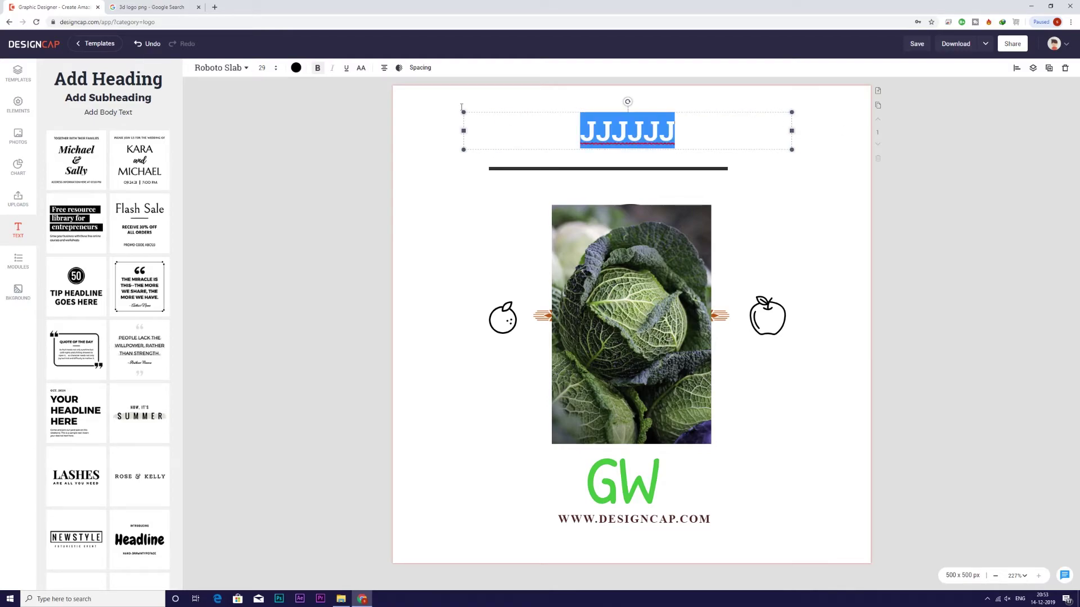
Set the JJJJJJ heading's font to IM Fell DW Pica
left_click(297, 68)
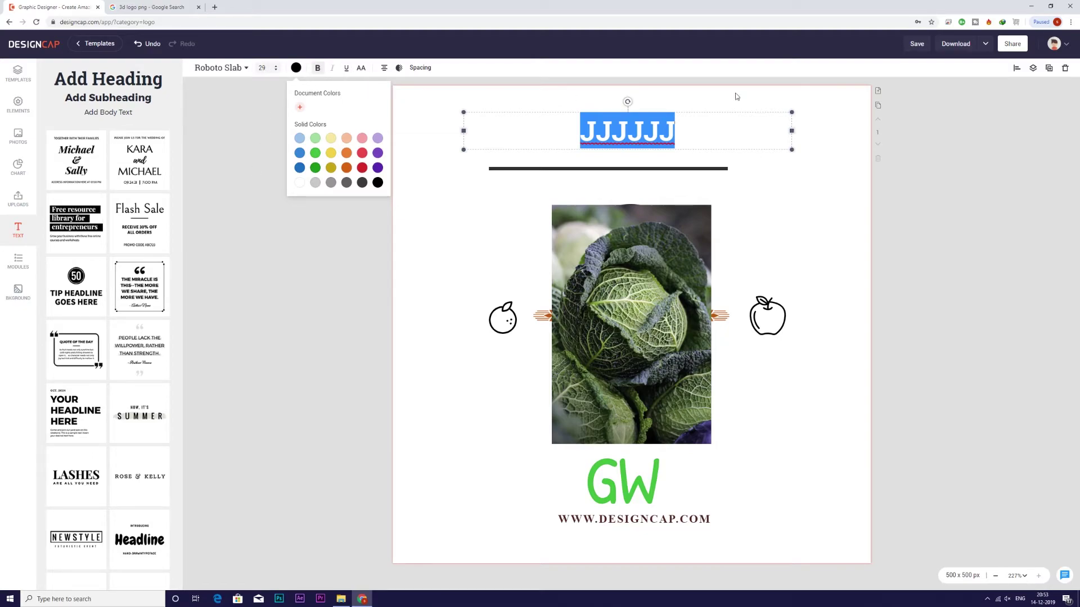
left_click(277, 69)
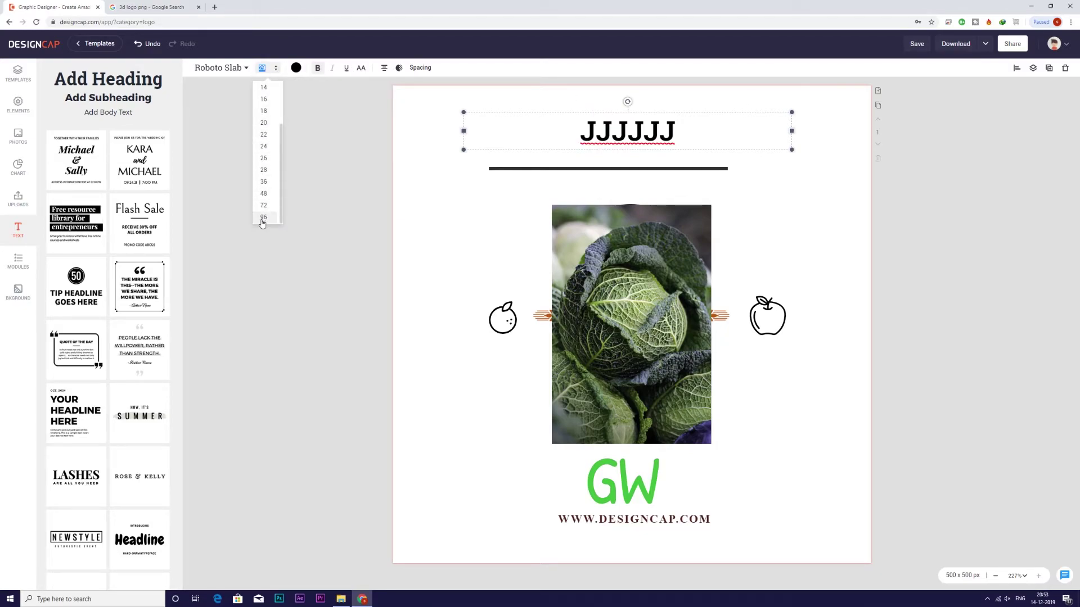
double_click(518, 125)
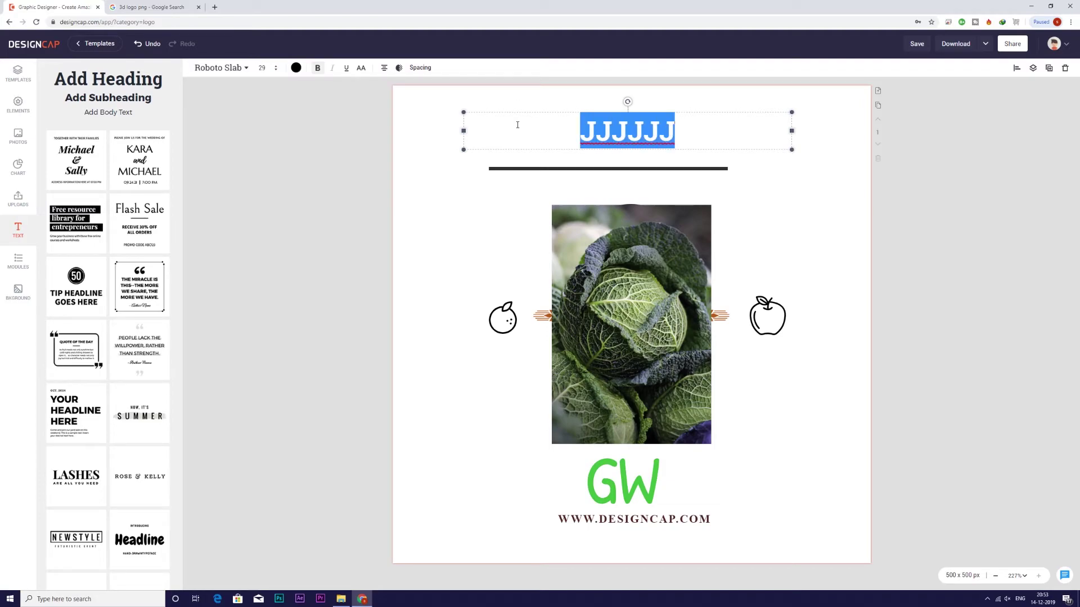
left_click(244, 68)
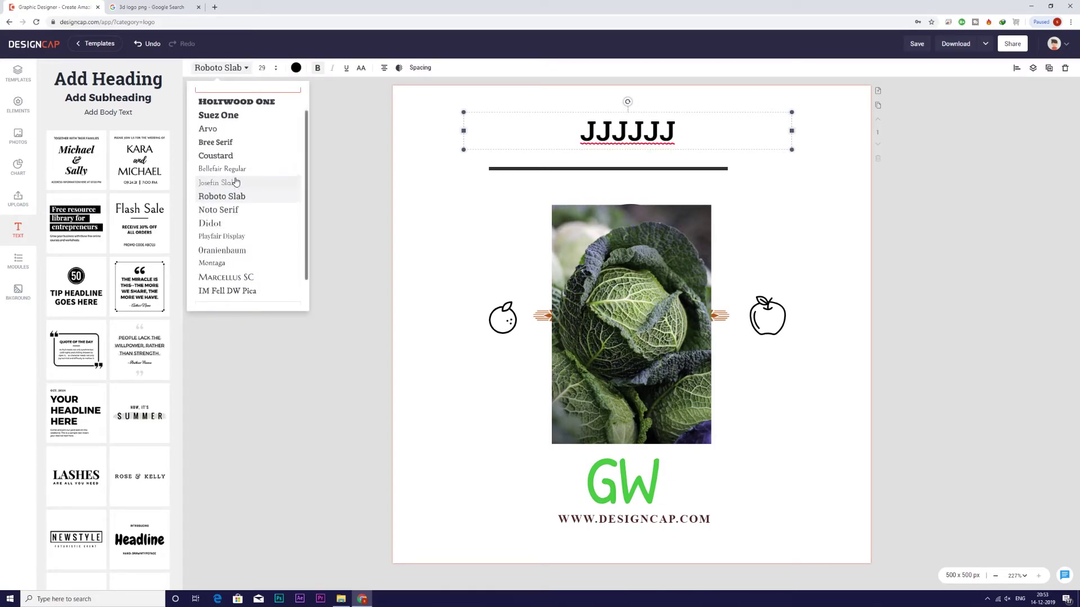
left_click(227, 257)
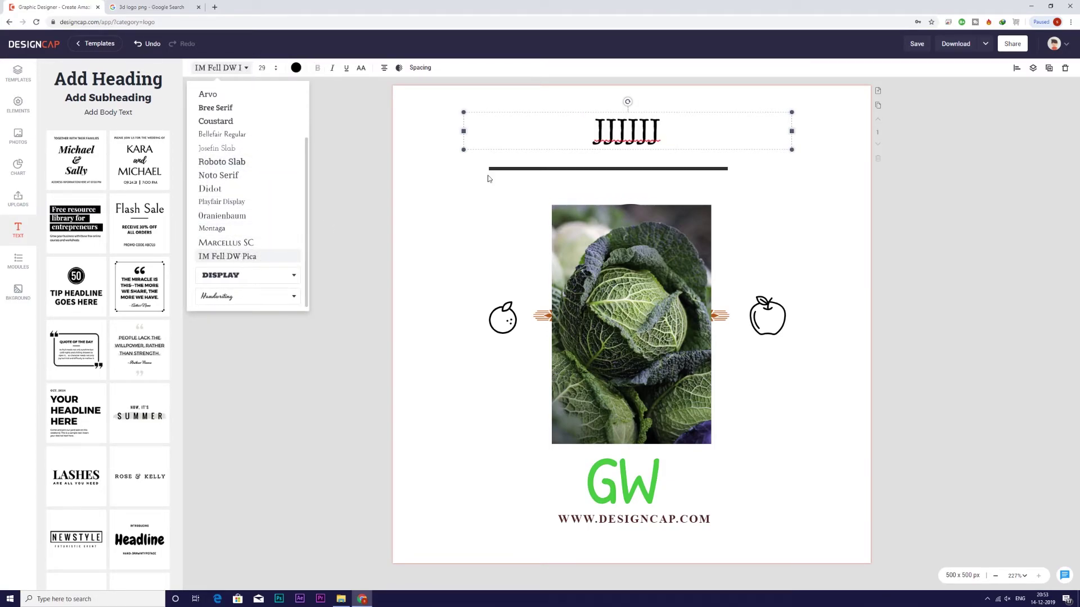
left_click(339, 192)
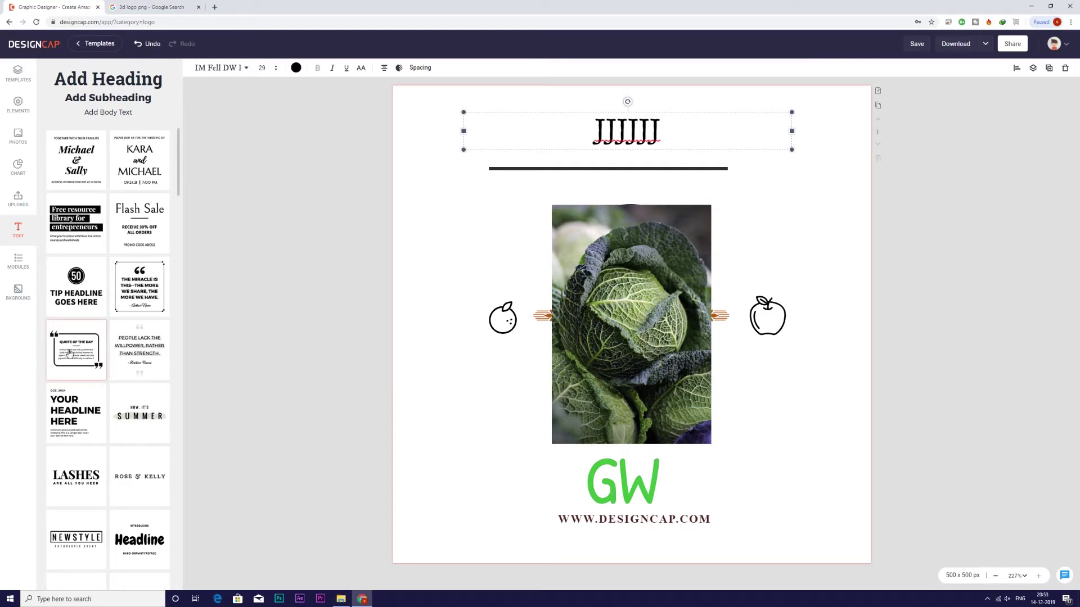
Add the Quote of the Day block and position it just beneath the heading
left_click(63, 353)
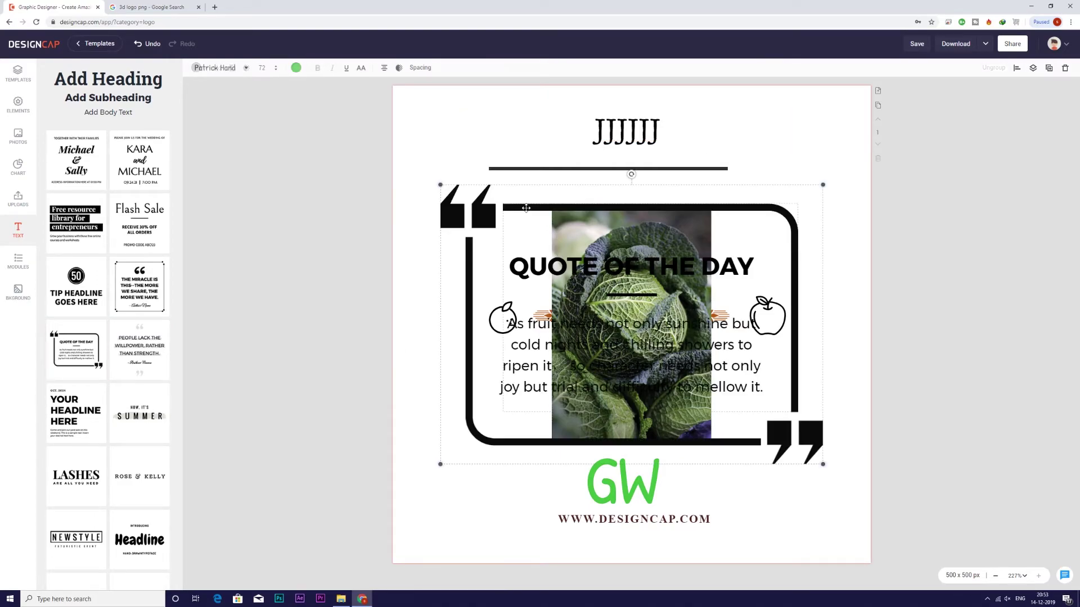
left_click_drag(538, 207, 546, 88)
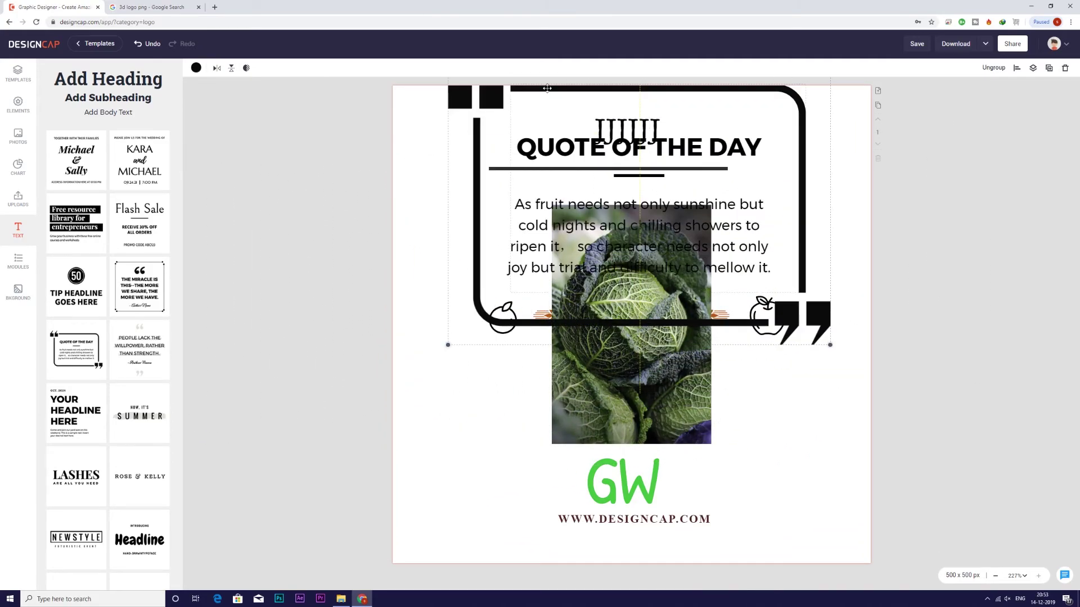
left_click_drag(546, 89, 546, 163)
Browse the remaining text presets, then bring up the ready-made design Modules library
scroll(169, 332, "down", 5)
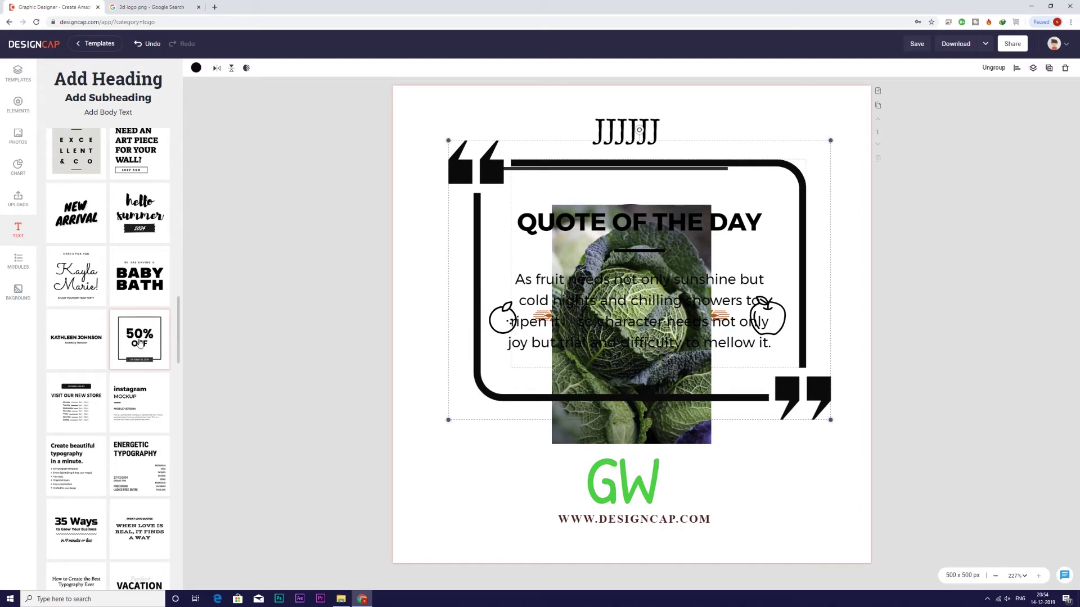
scroll(143, 344, "down", 5)
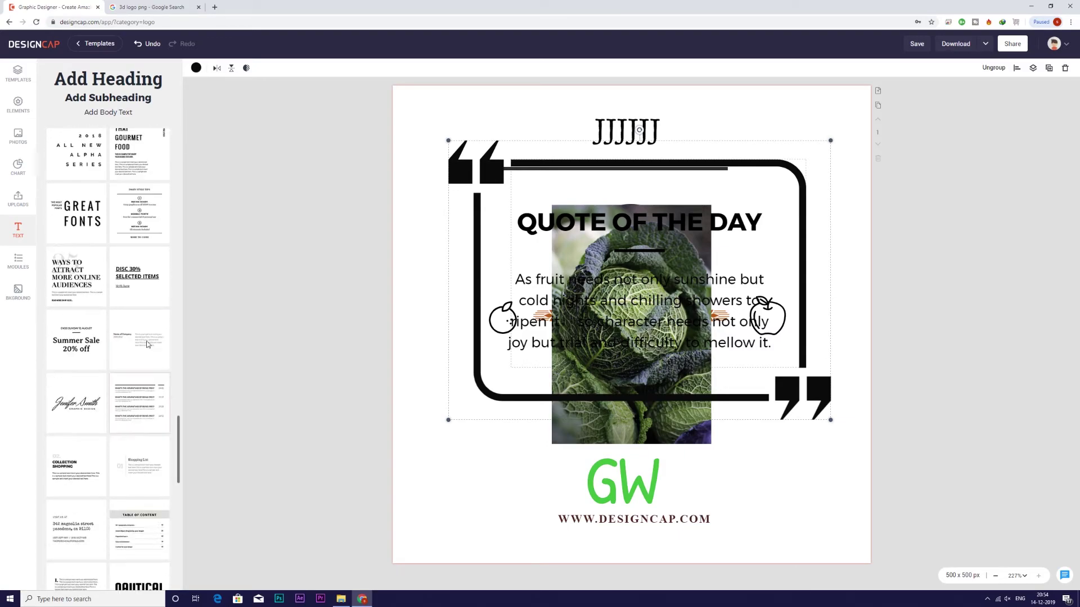
scroll(147, 344, "up", 3)
scroll(147, 344, "up", 2)
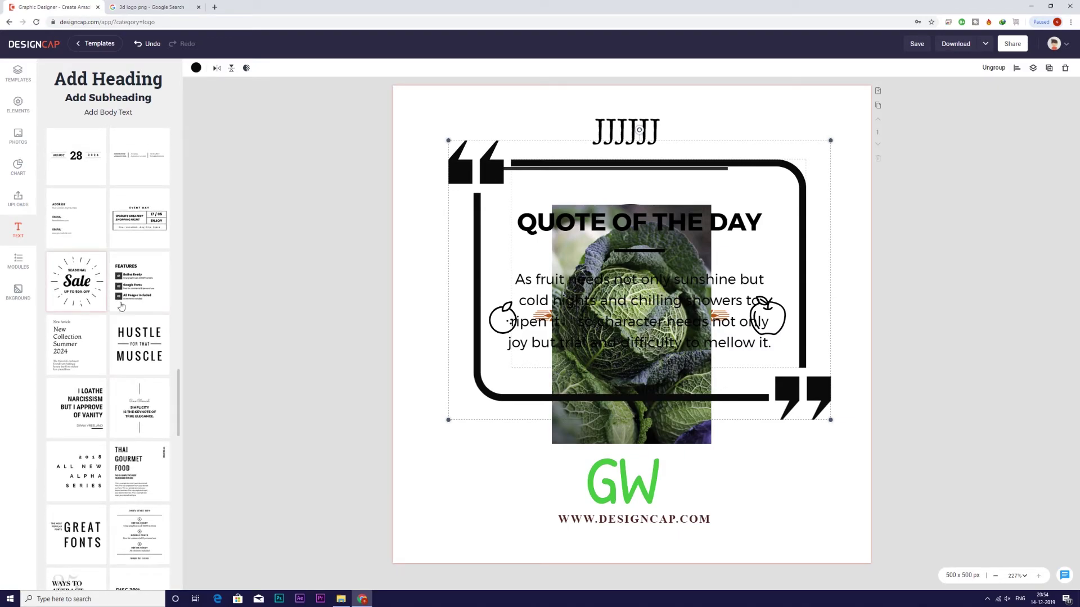
scroll(86, 325, "down", 3)
scroll(86, 325, "down", 10)
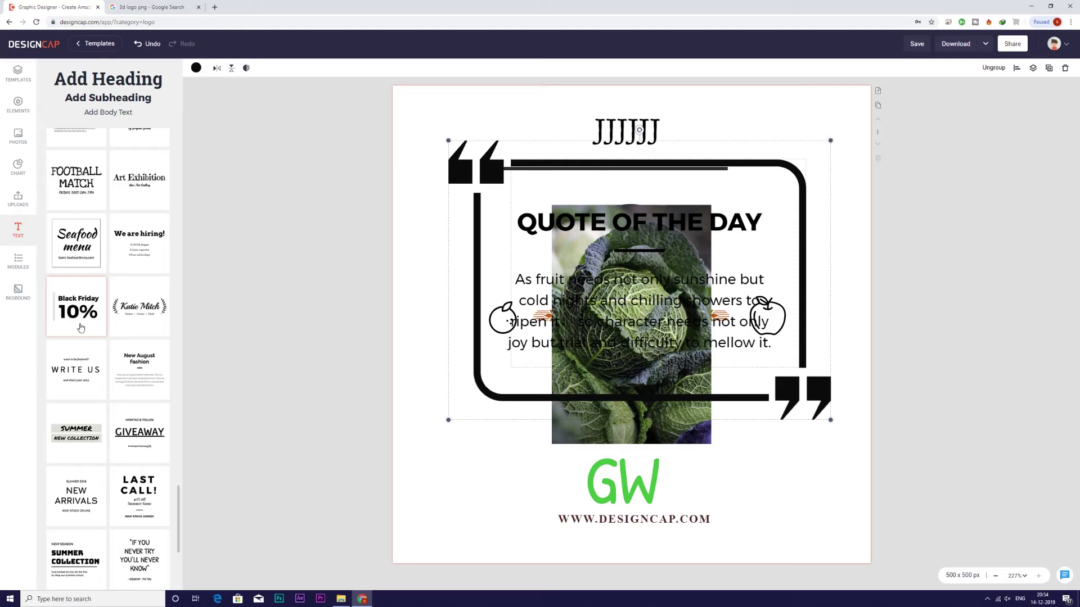
left_click(21, 266)
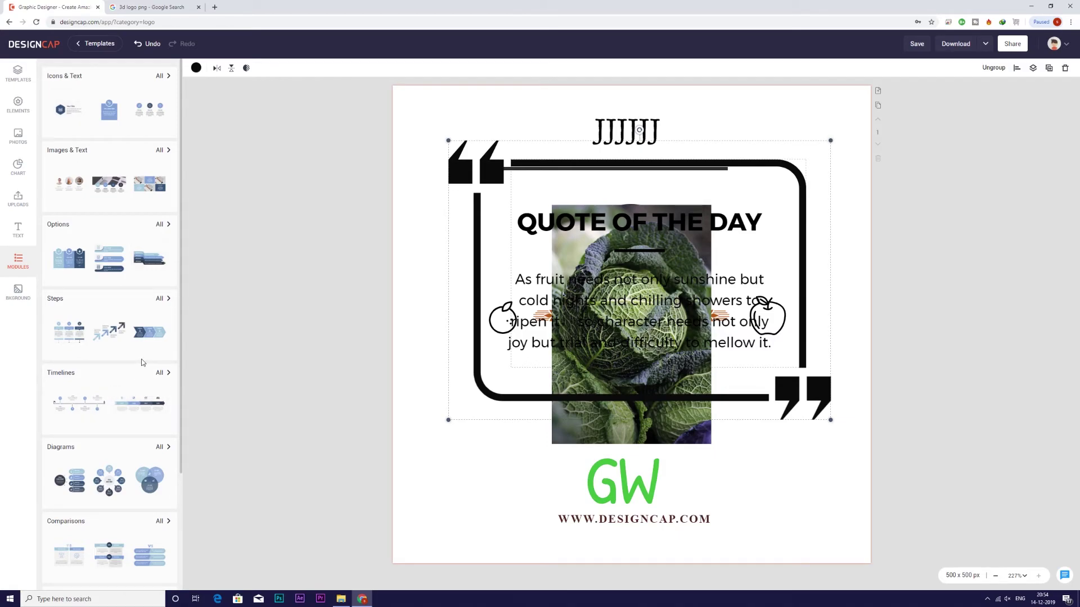
Add the three-person team module and the 36,150,865 statistics module at the logo's bottom
left_click(69, 183)
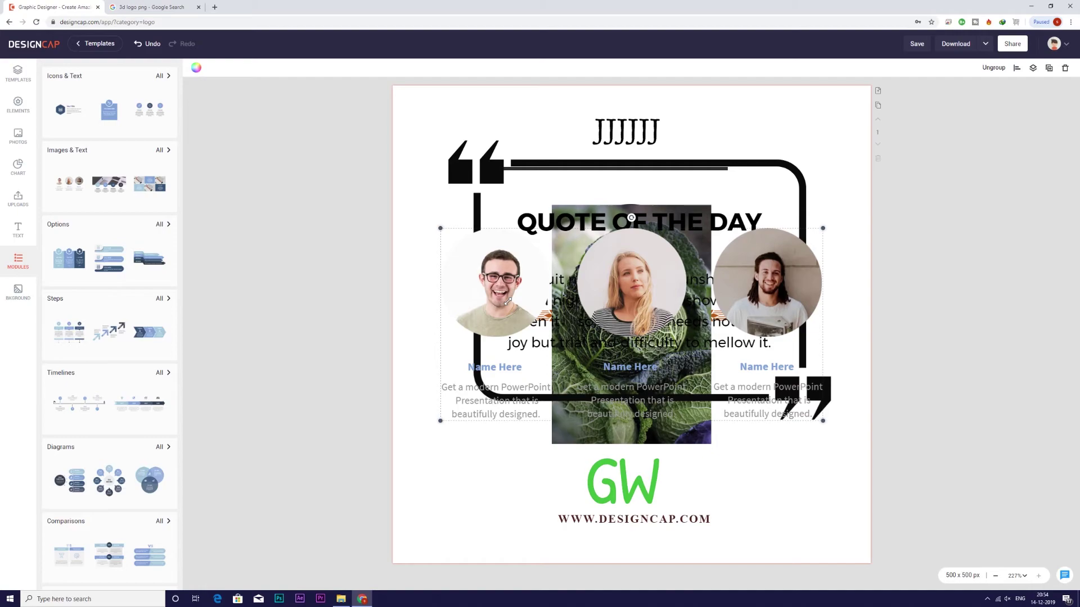
scroll(66, 527, "down", 2)
scroll(66, 527, "up", 2)
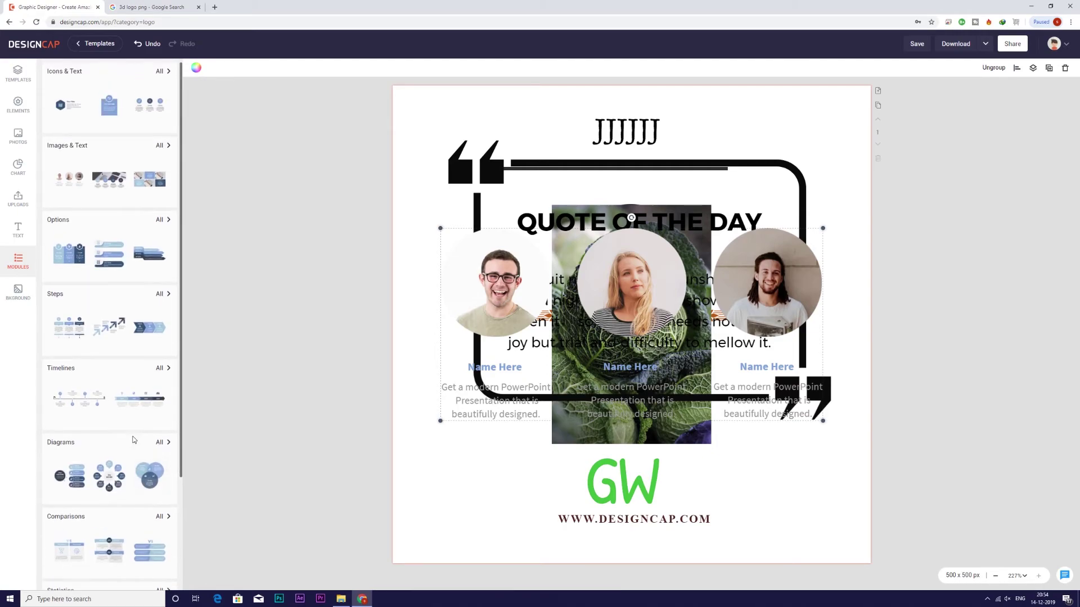
scroll(67, 527, "down", 2)
left_click(66, 527)
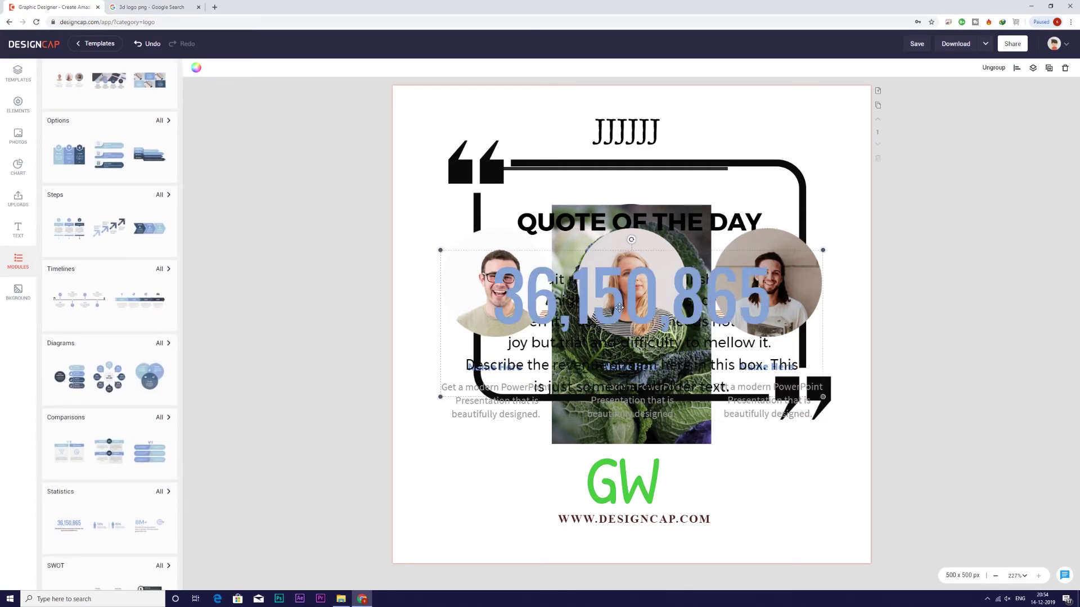
left_click_drag(619, 307, 624, 485)
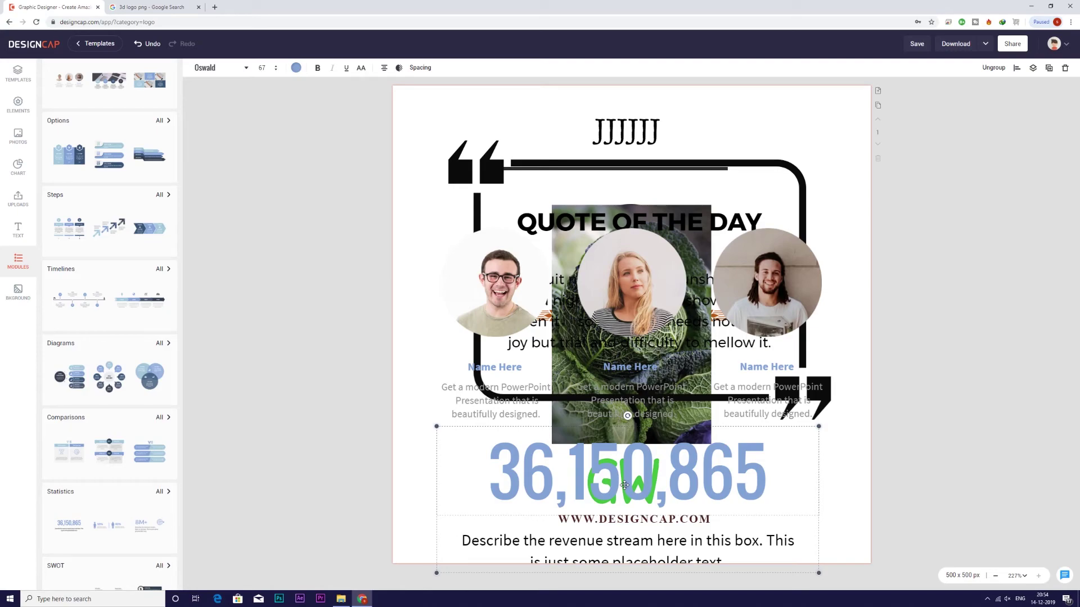
left_click(18, 292)
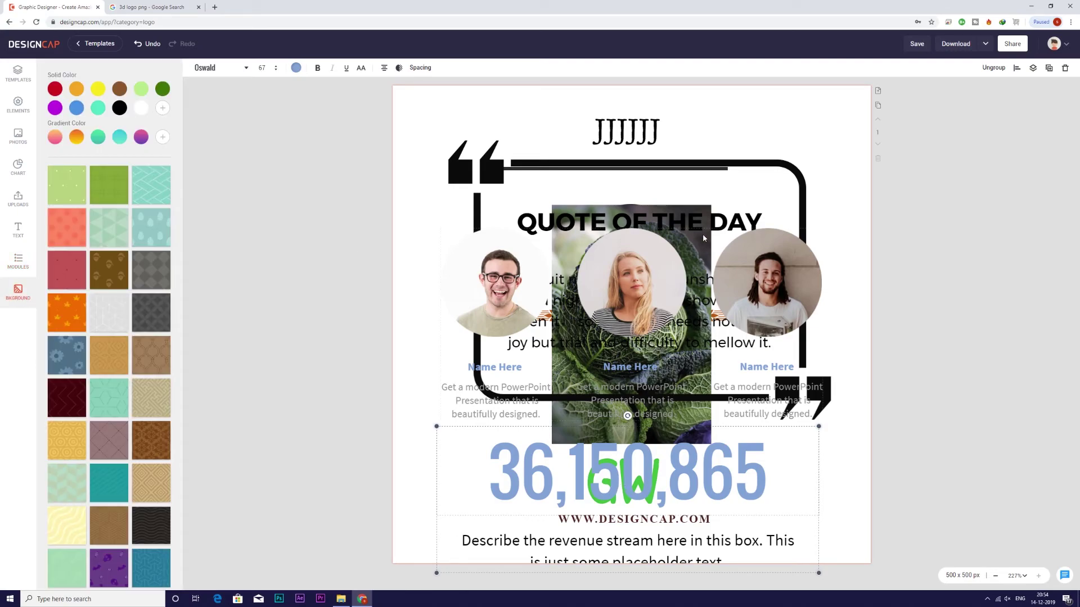
Try patterned backgrounds, ending on the dark brown argyle pattern
scroll(108, 296, "down", 4)
scroll(108, 296, "down", 4)
scroll(107, 296, "up", 5)
scroll(105, 388, "down", 3)
scroll(106, 390, "down", 3)
scroll(107, 391, "down", 2)
scroll(107, 391, "down", 4)
left_click(152, 323)
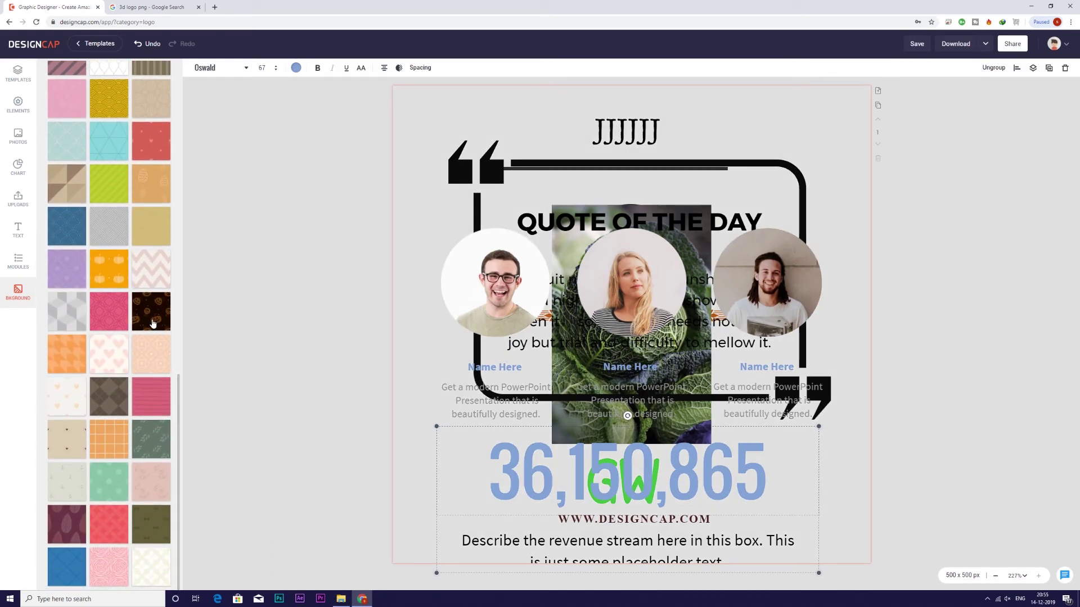
left_click(120, 386)
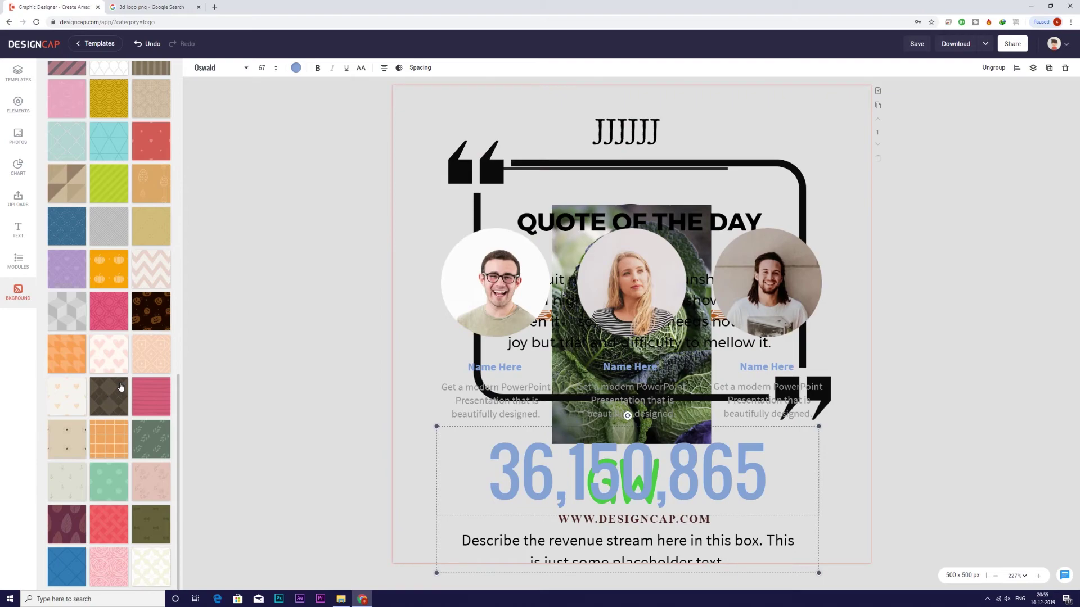
Replace the pattern with the pink-purple gradient background
scroll(121, 386, "up", 5)
scroll(115, 385, "up", 5)
scroll(114, 385, "up", 3)
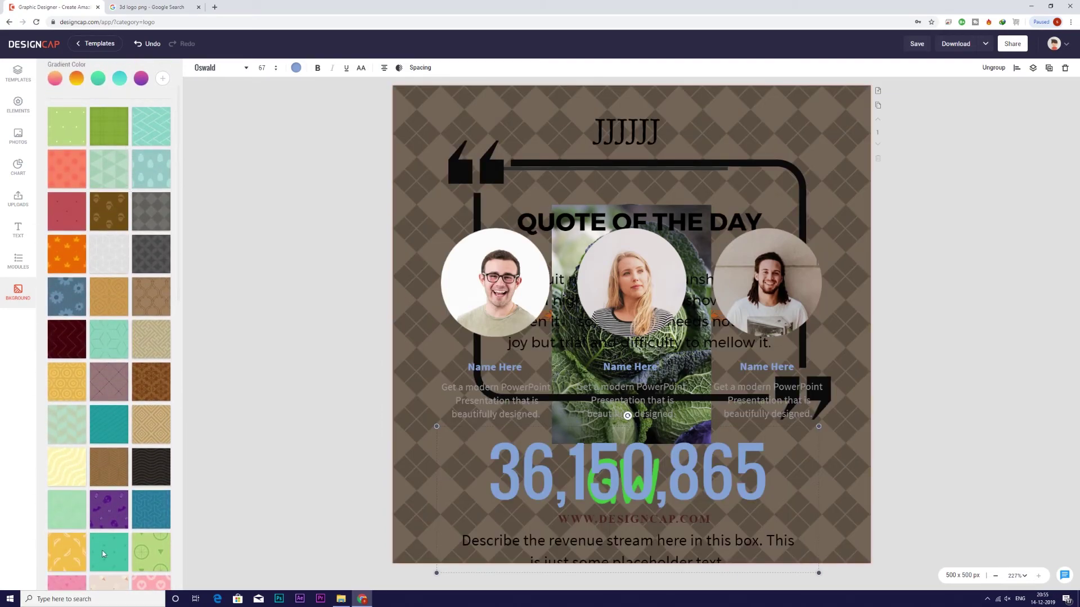
scroll(117, 442, "up", 2)
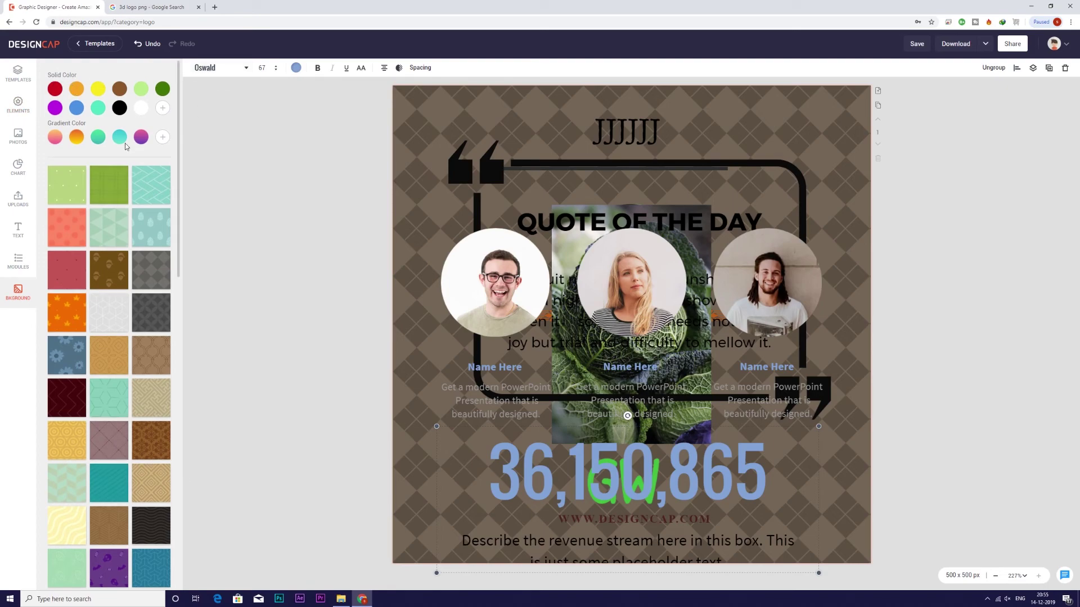
left_click(141, 142)
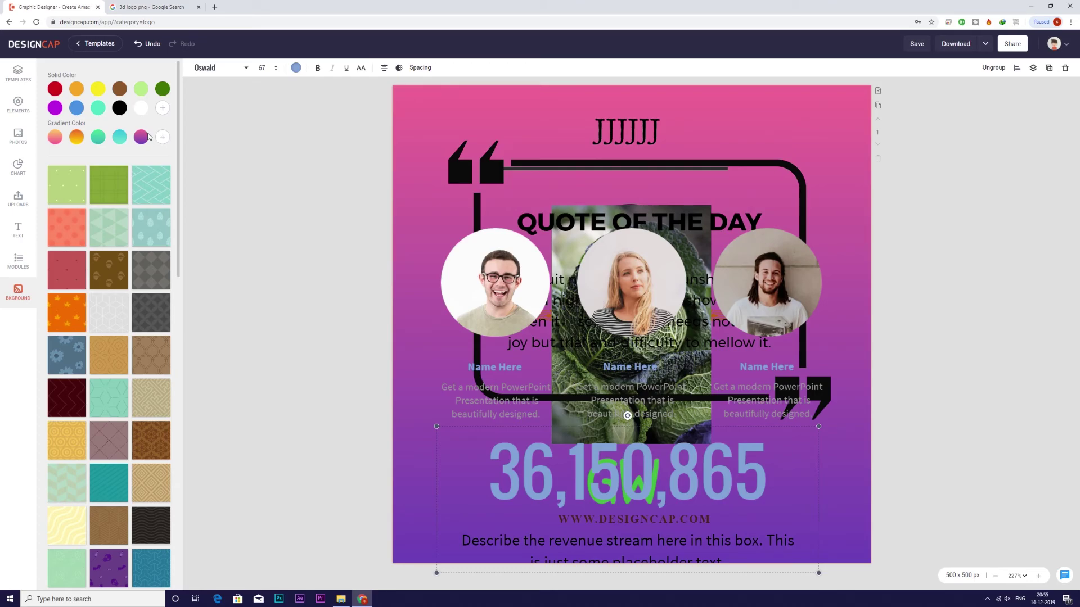
Change the pink-purple background gradient from linear to radial
left_click(162, 137)
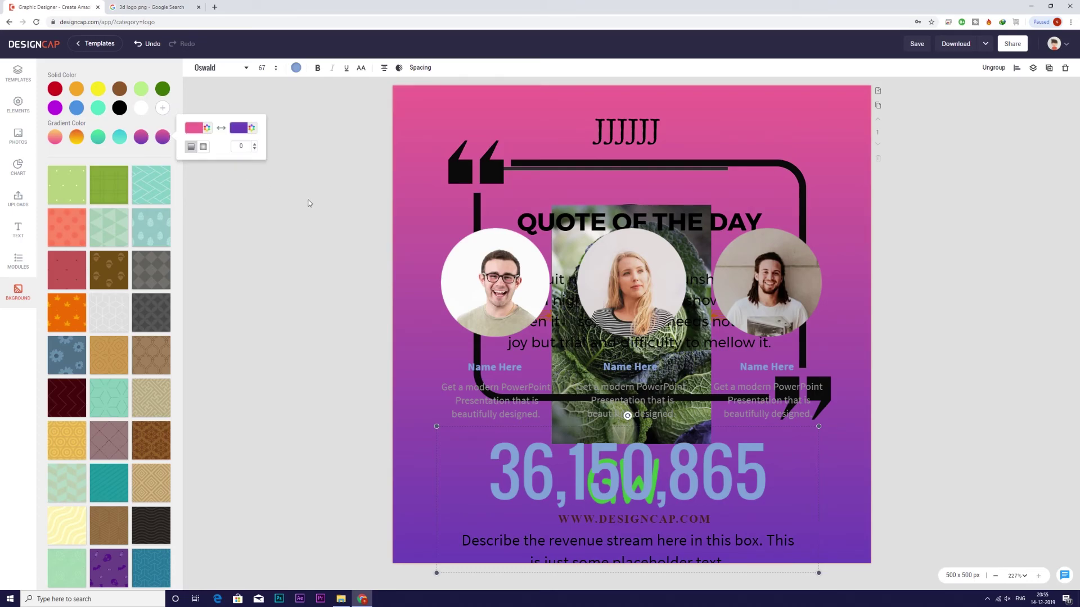
left_click(203, 146)
left_click(190, 147)
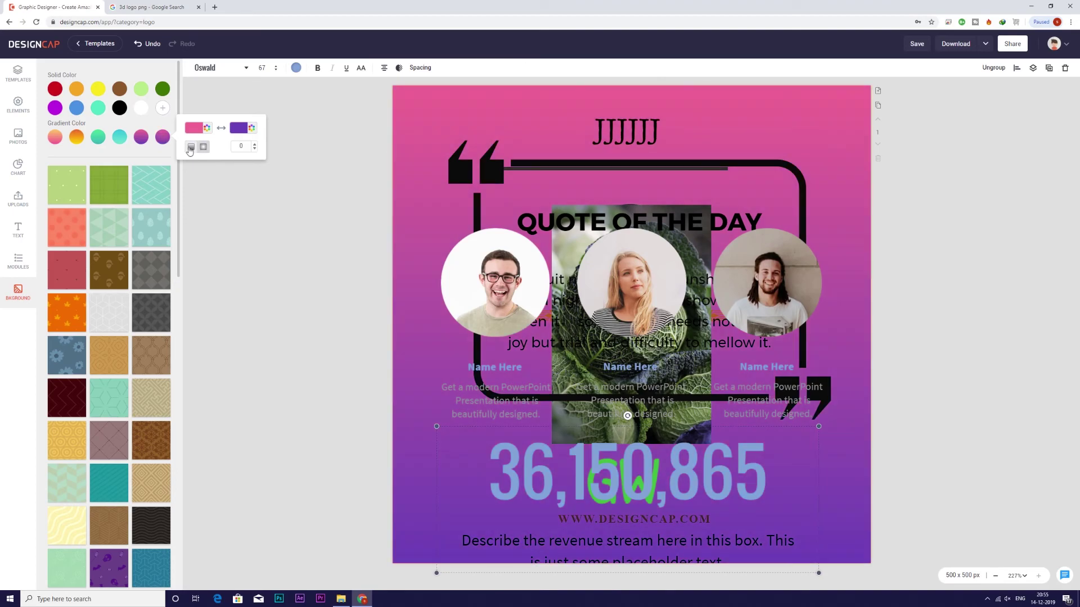
left_click(203, 146)
Open the pink and purple colour stops, start a custom colour, and open a new browser tab
left_click(194, 129)
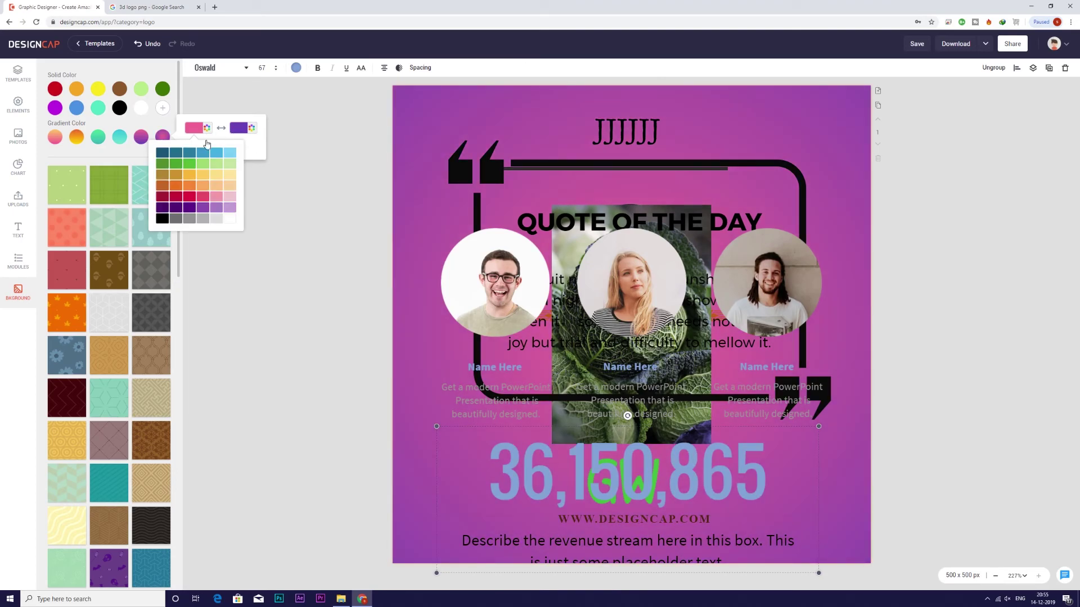
left_click(238, 129)
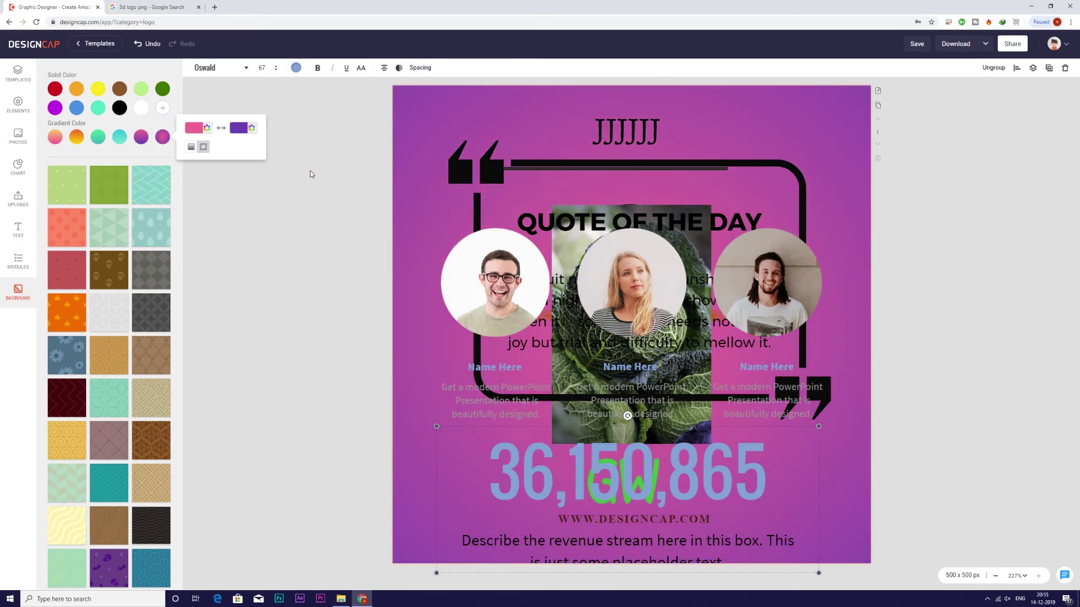
left_click(164, 109)
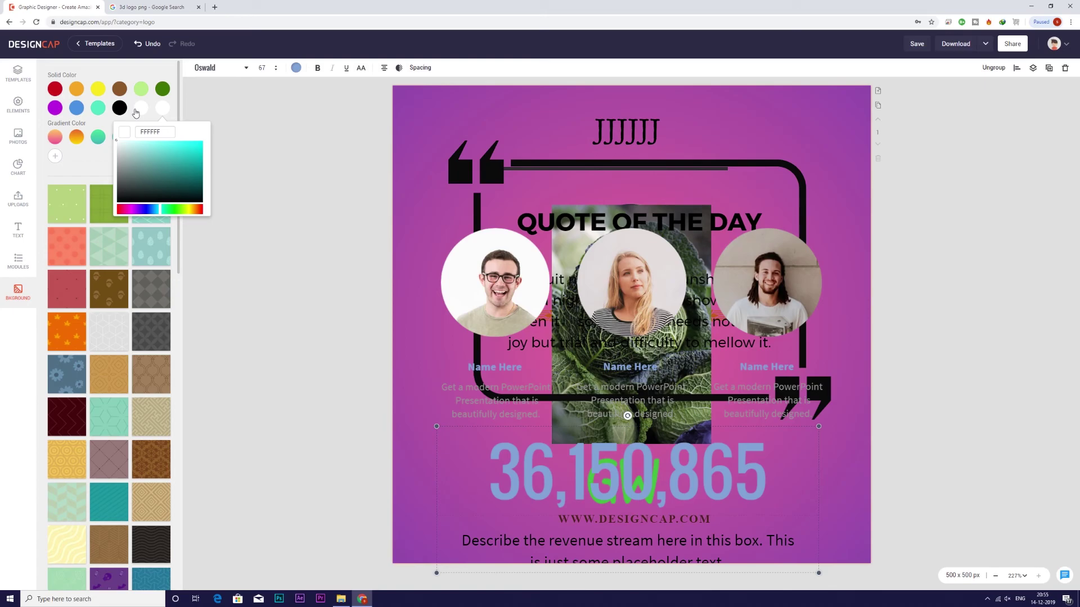
key("ctrl+t")
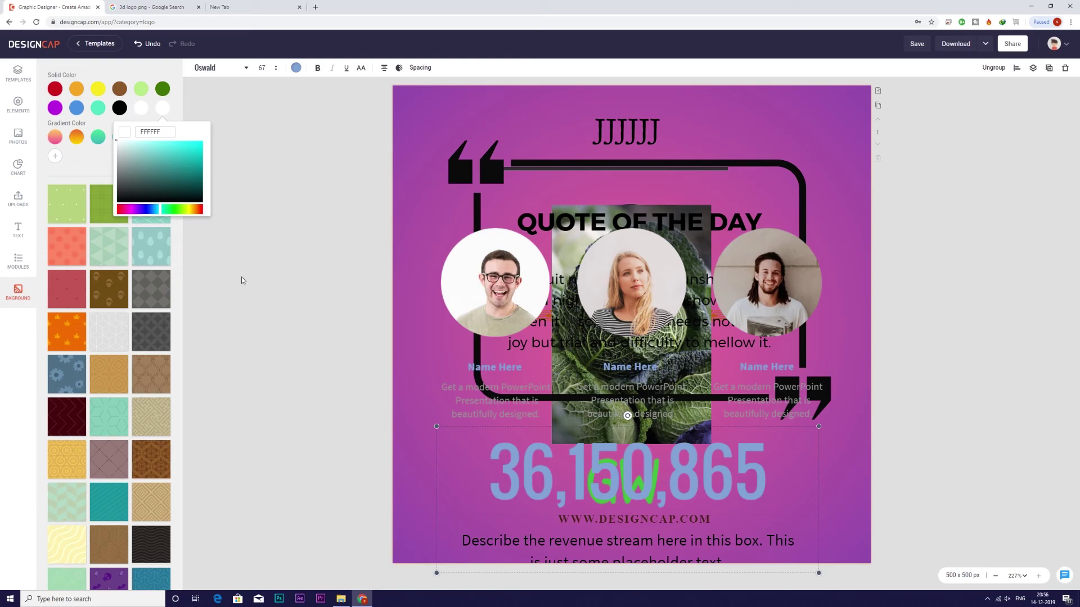